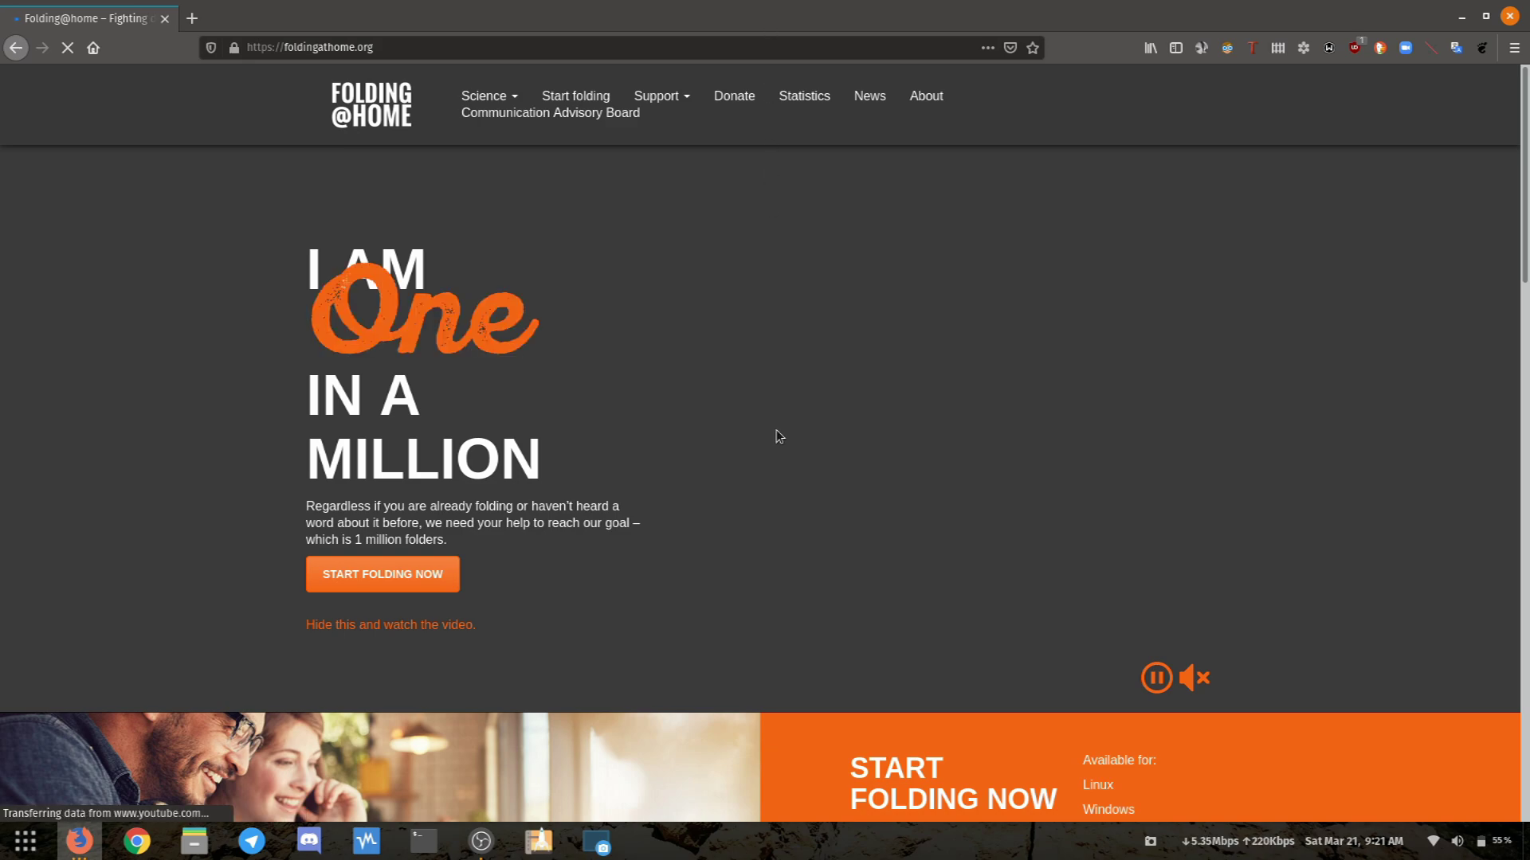
Open the 'Coronavirus – What we're doing' news post and read down to its numbered ways to help.
{"action": "left_click", "coordinate": [926, 96]}
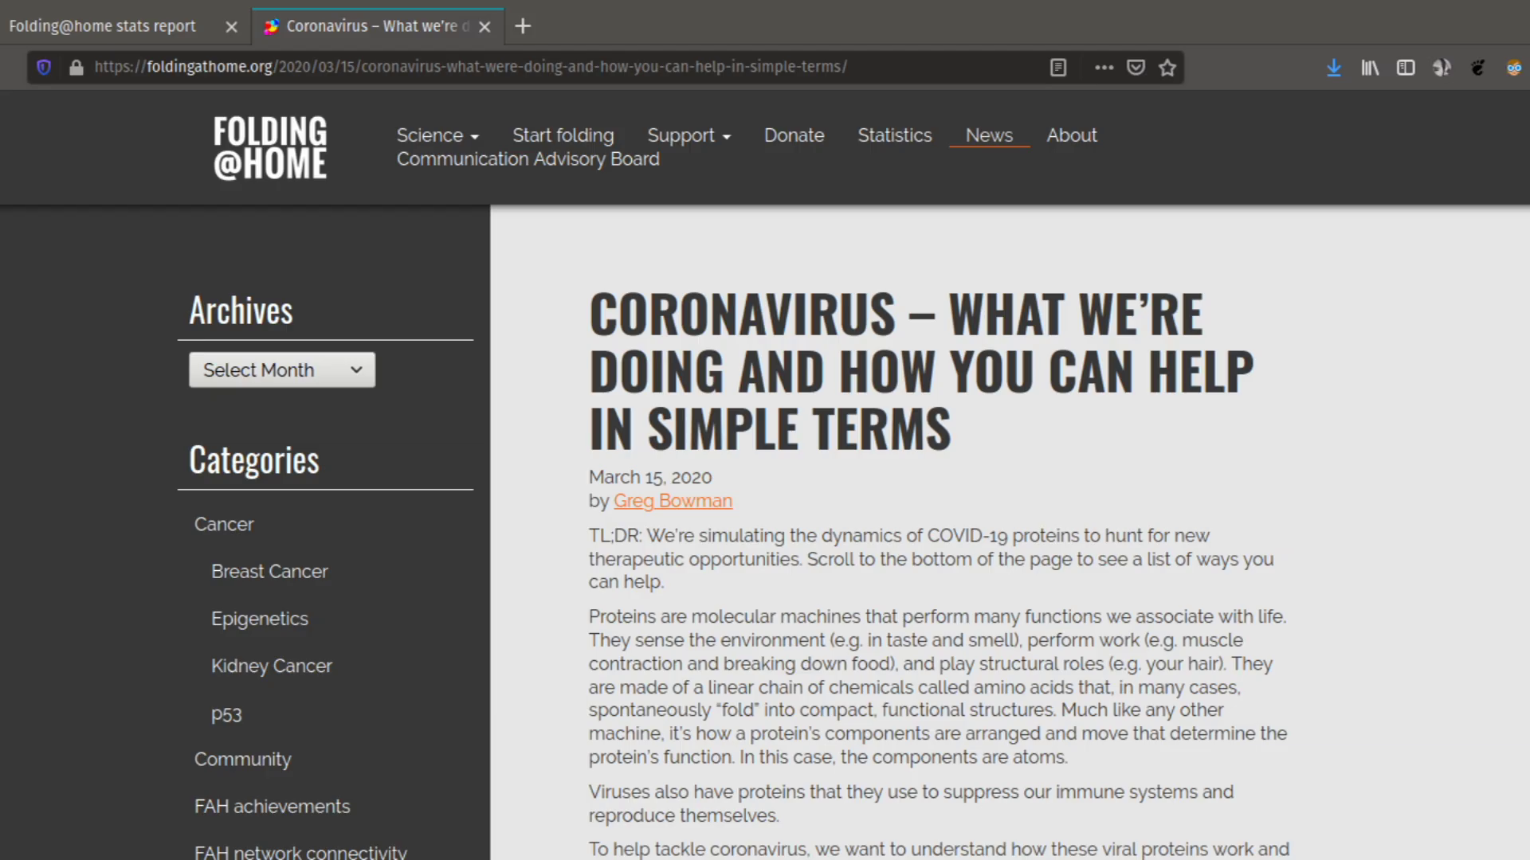
{"action": "scroll", "coordinate": [765, 476], "scroll_direction": "down", "scroll_amount": 4}
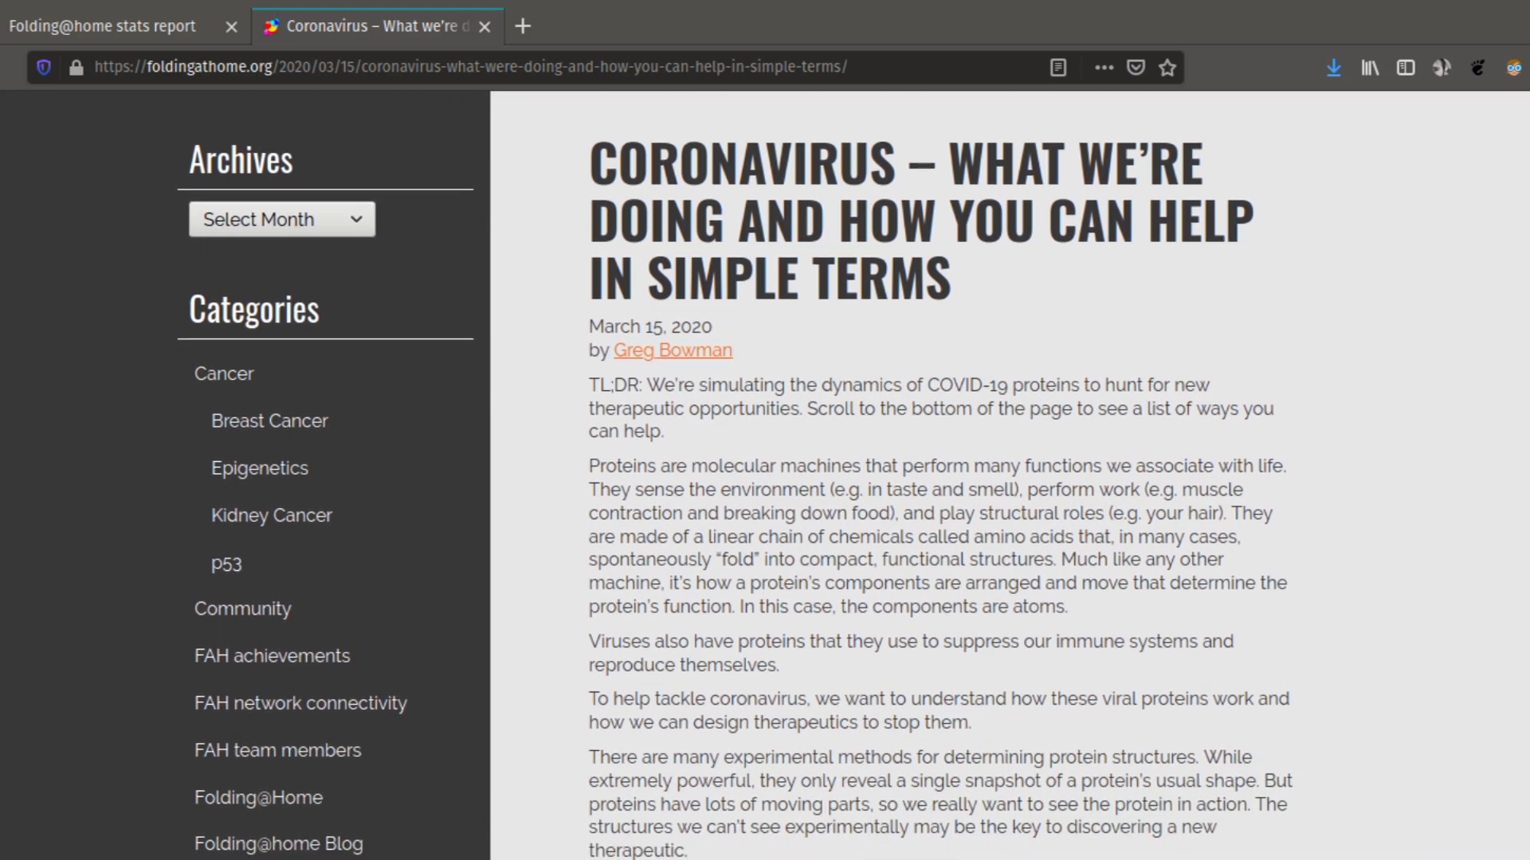
{"action": "scroll", "coordinate": [765, 475], "scroll_direction": "down", "scroll_amount": 6}
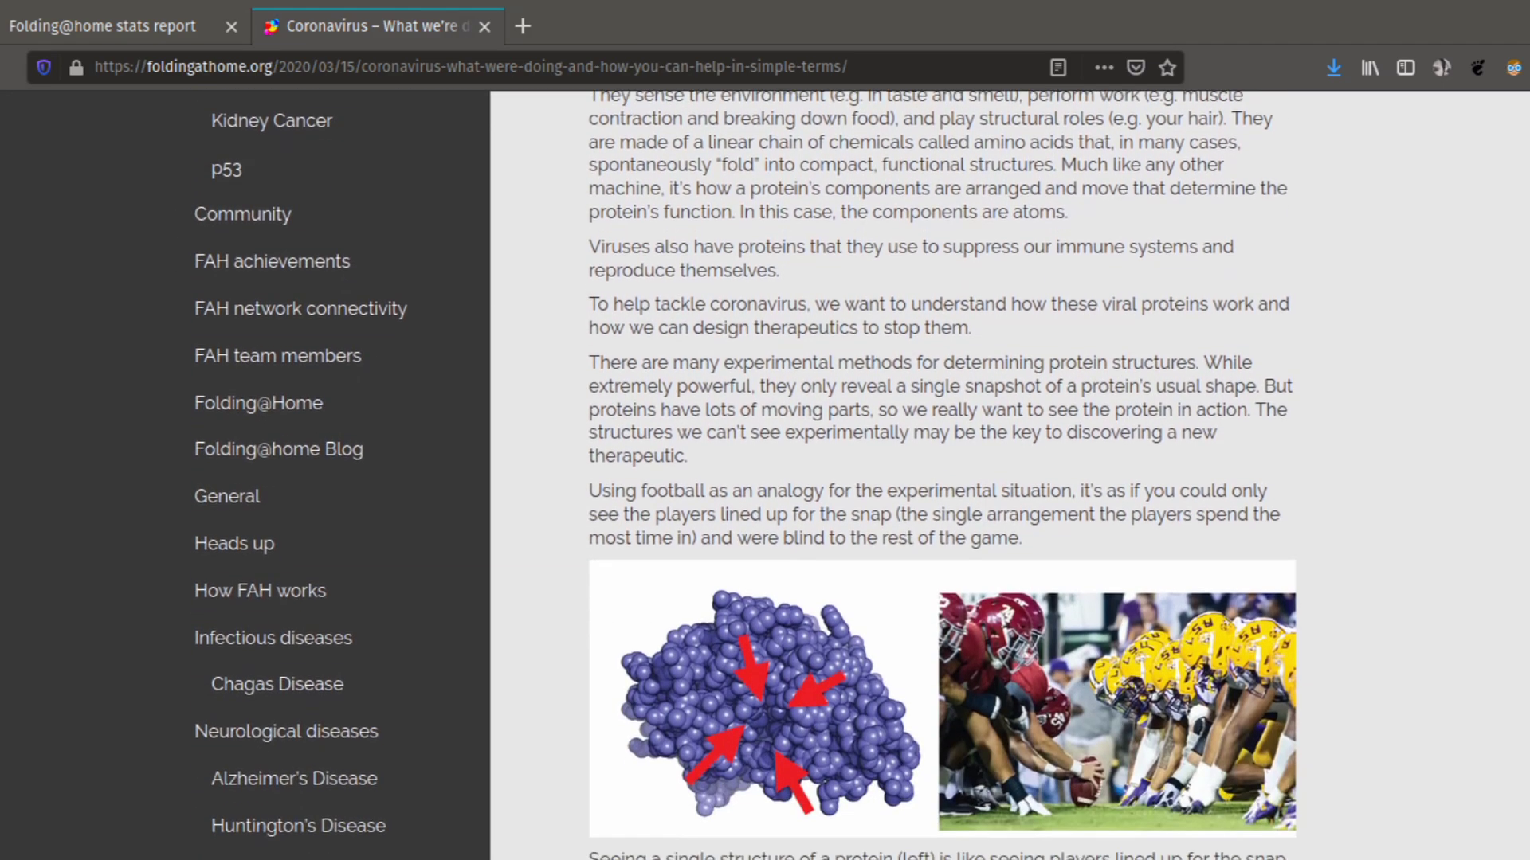
{"action": "scroll", "coordinate": [765, 475], "scroll_direction": "down", "scroll_amount": 6}
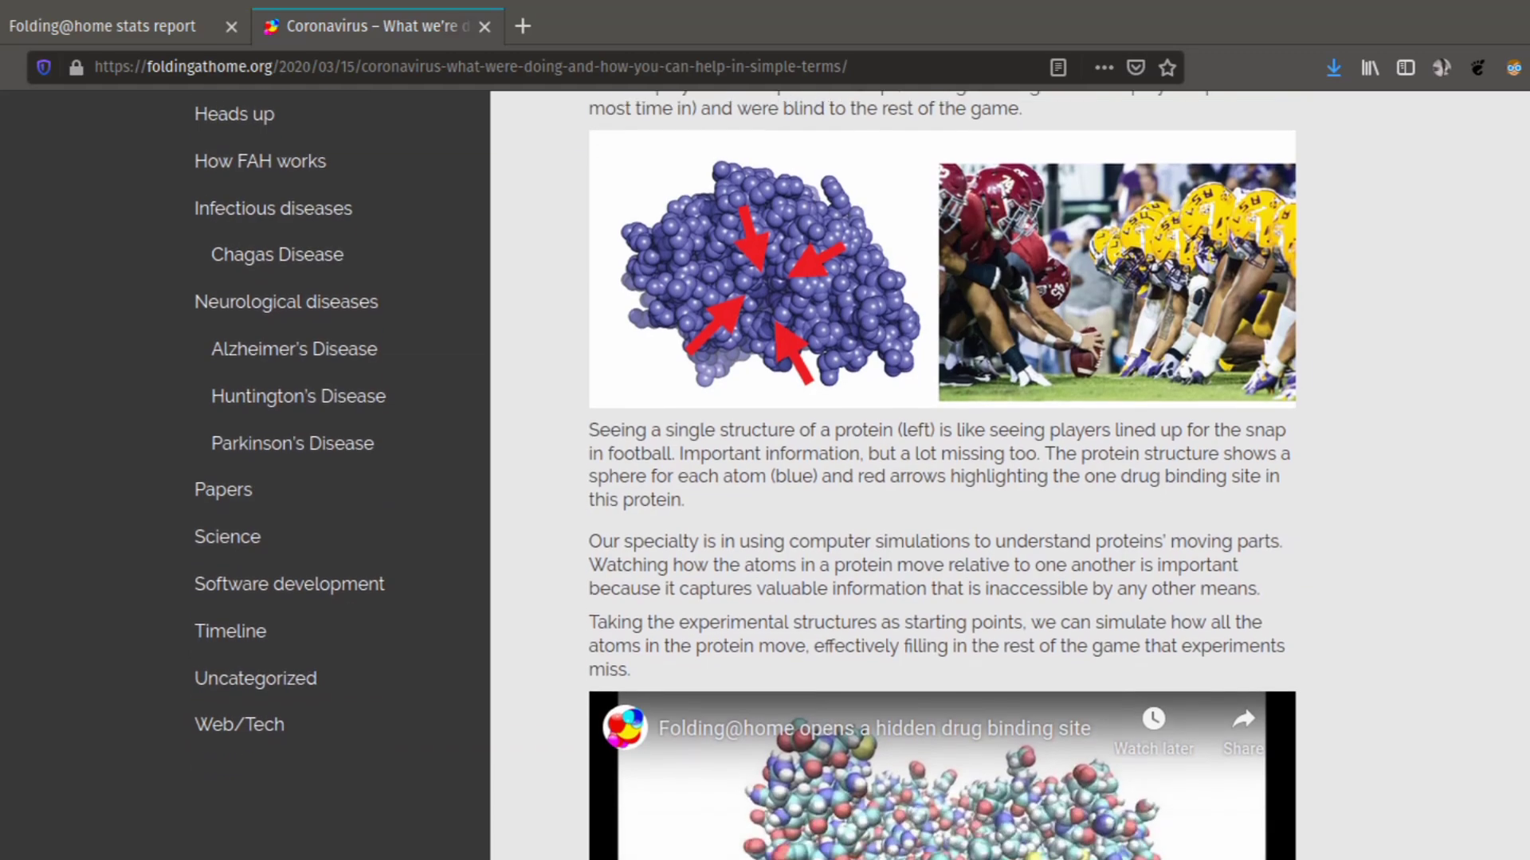
{"action": "scroll", "coordinate": [765, 476], "scroll_direction": "down", "scroll_amount": 5}
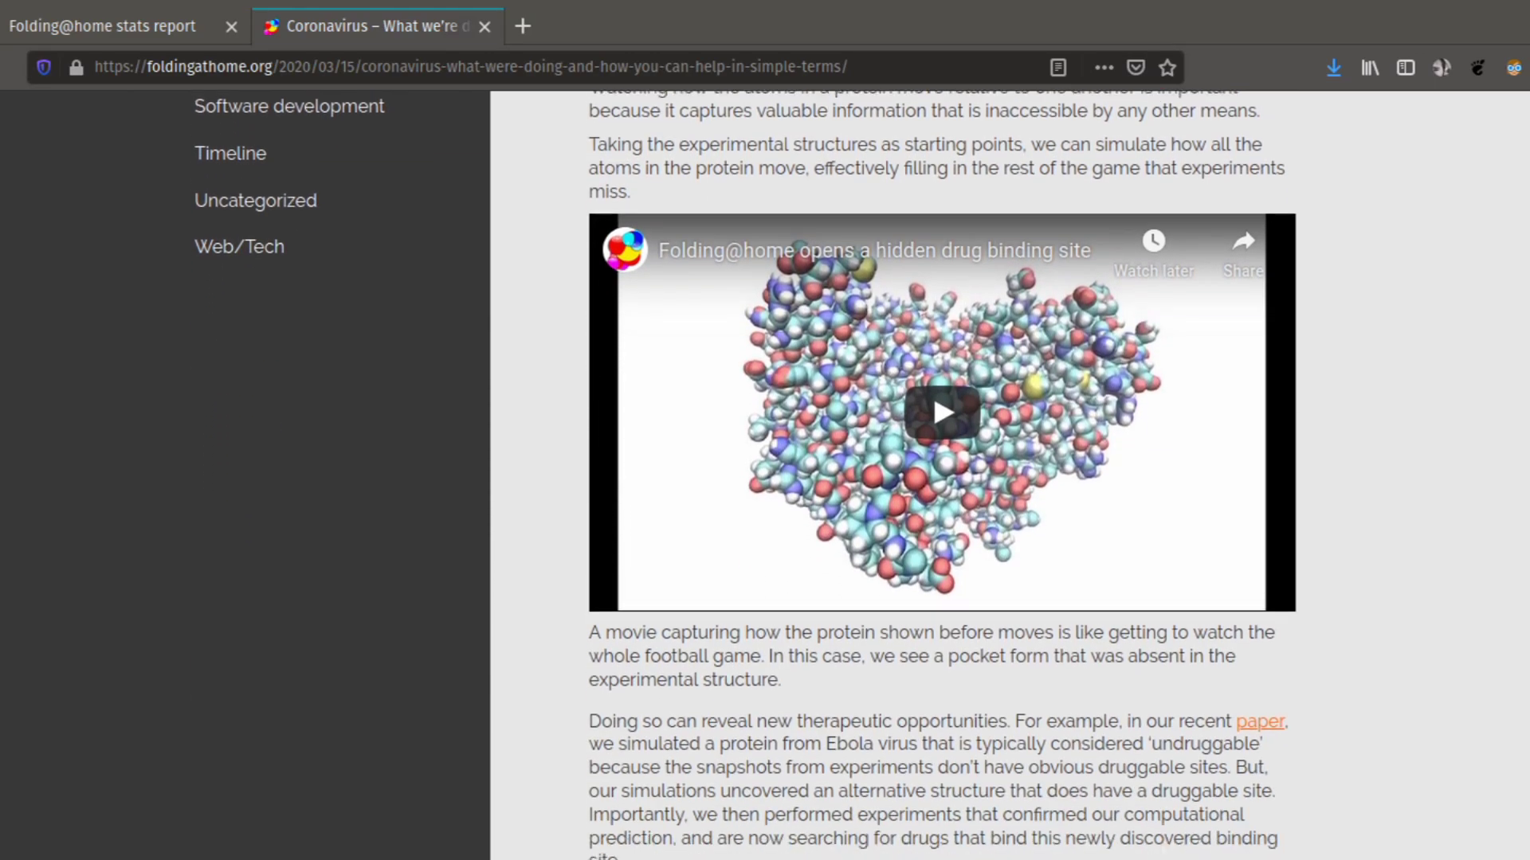
{"action": "scroll", "coordinate": [765, 476], "scroll_direction": "down", "scroll_amount": 7}
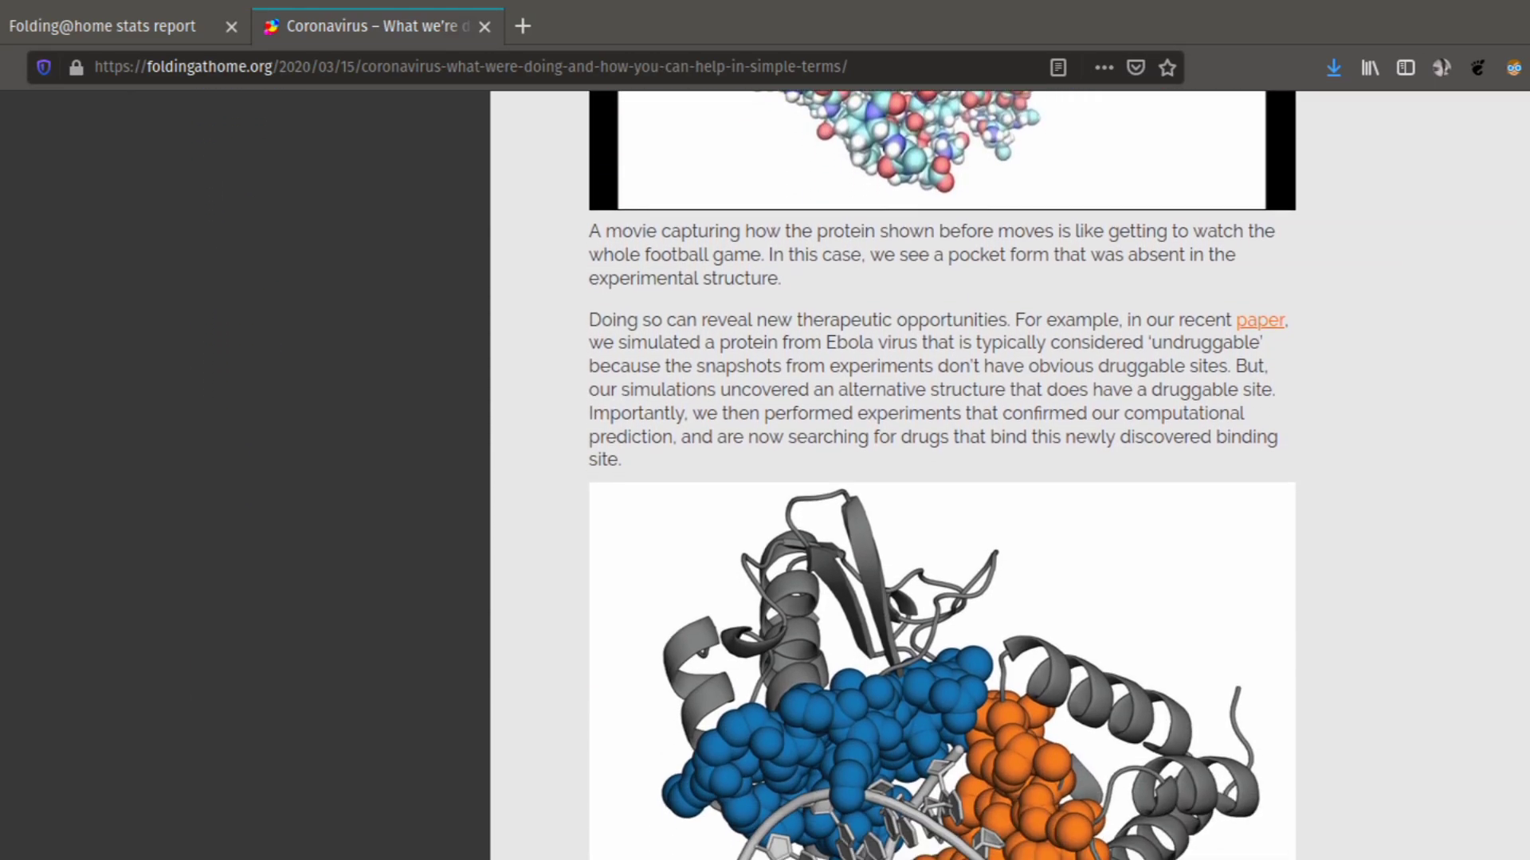
{"action": "scroll", "coordinate": [765, 475], "scroll_direction": "down", "scroll_amount": 8}
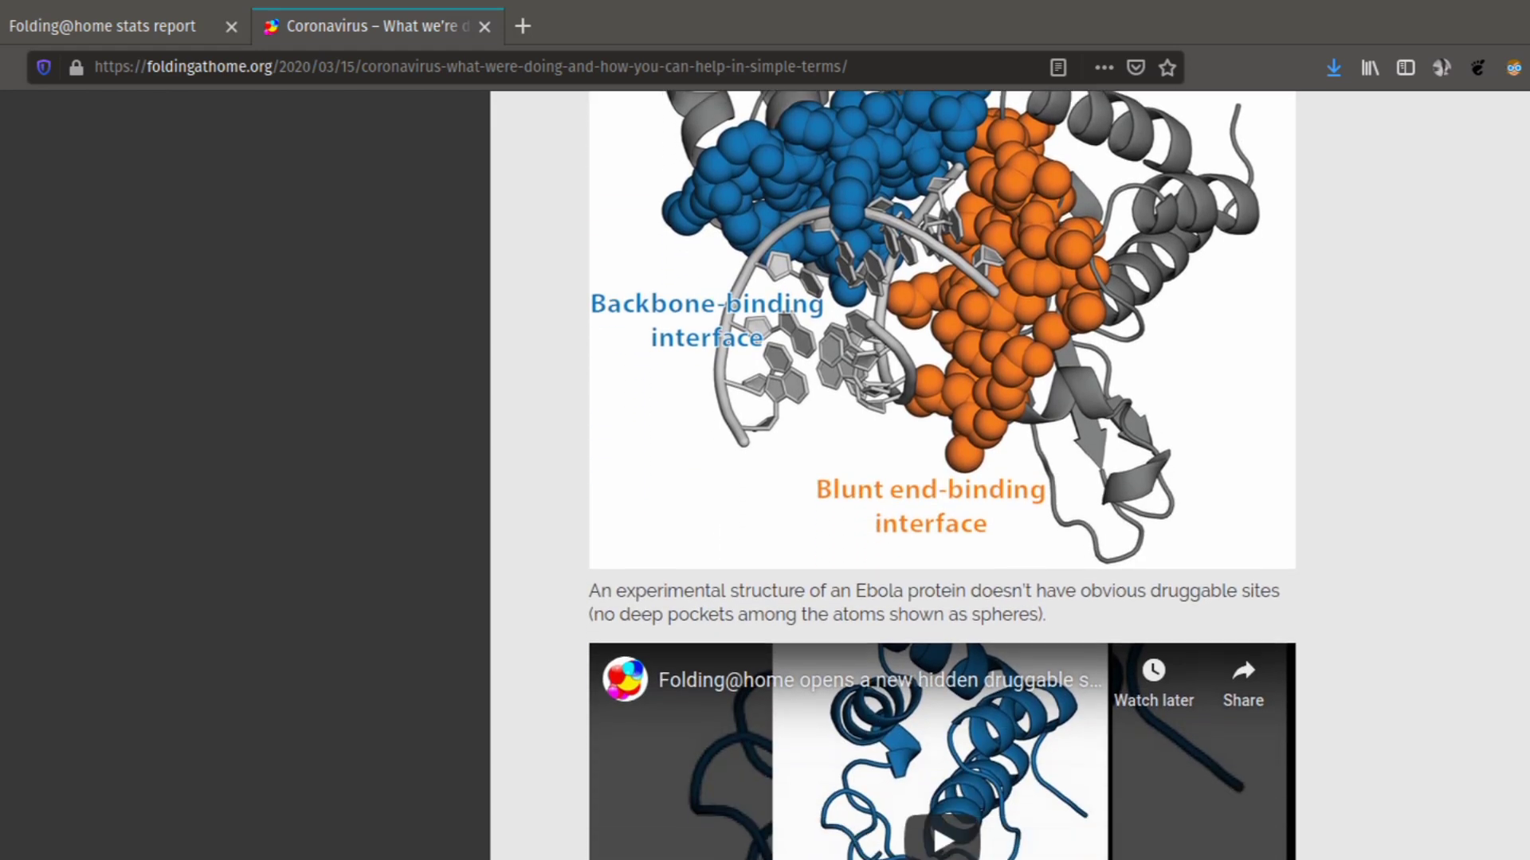
{"action": "scroll", "coordinate": [765, 475], "scroll_direction": "down", "scroll_amount": 5}
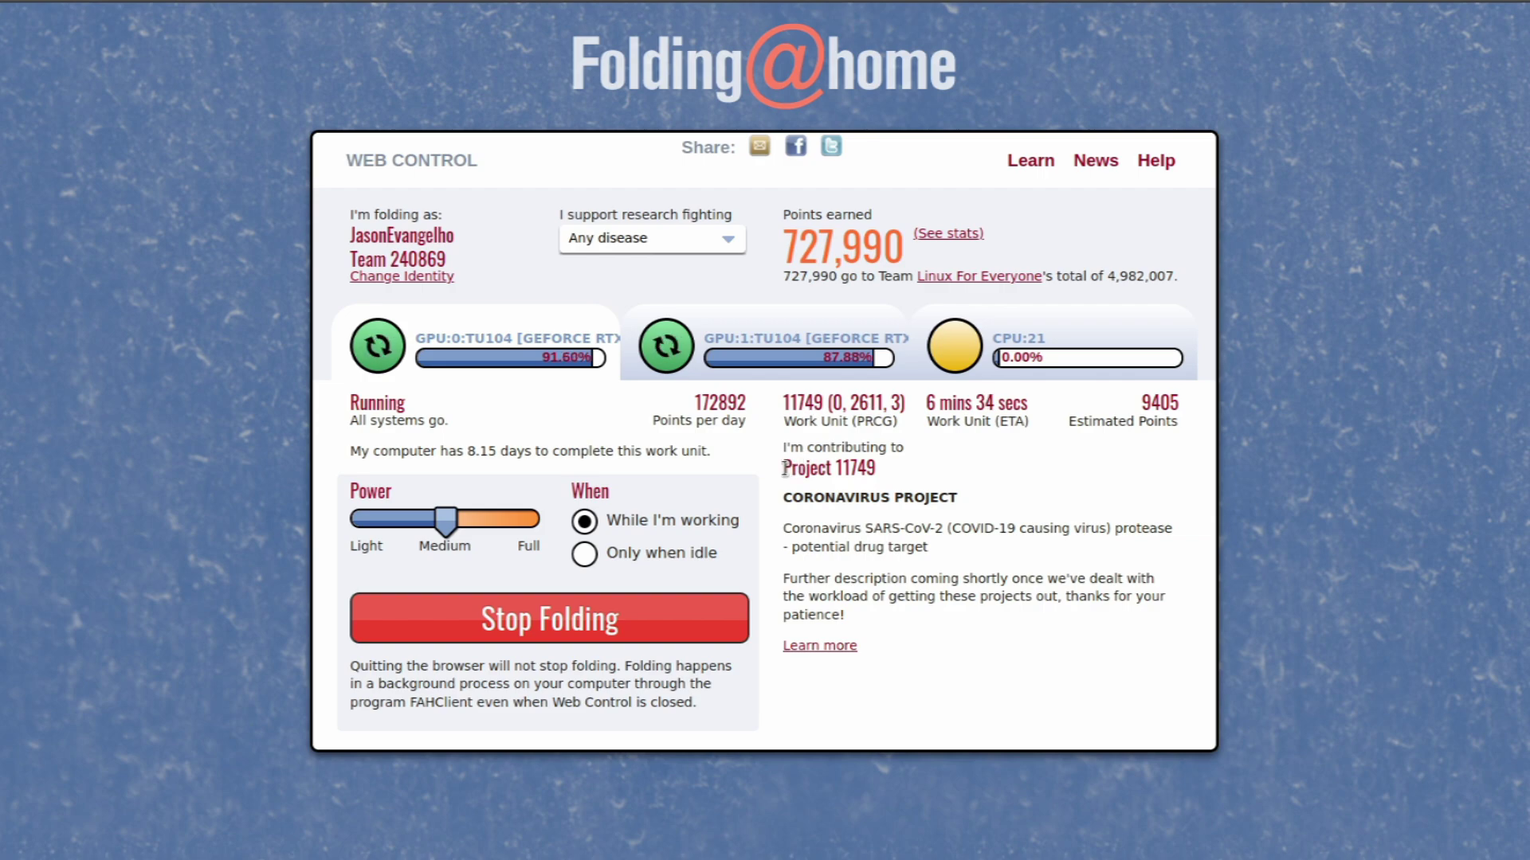
Highlight the Project 11749 coronavirus description, then the Debian / Mint / Ubuntu heading on the download page.
{"action": "left_click_drag", "start_coordinate": [787, 452], "coordinate": [956, 551]}
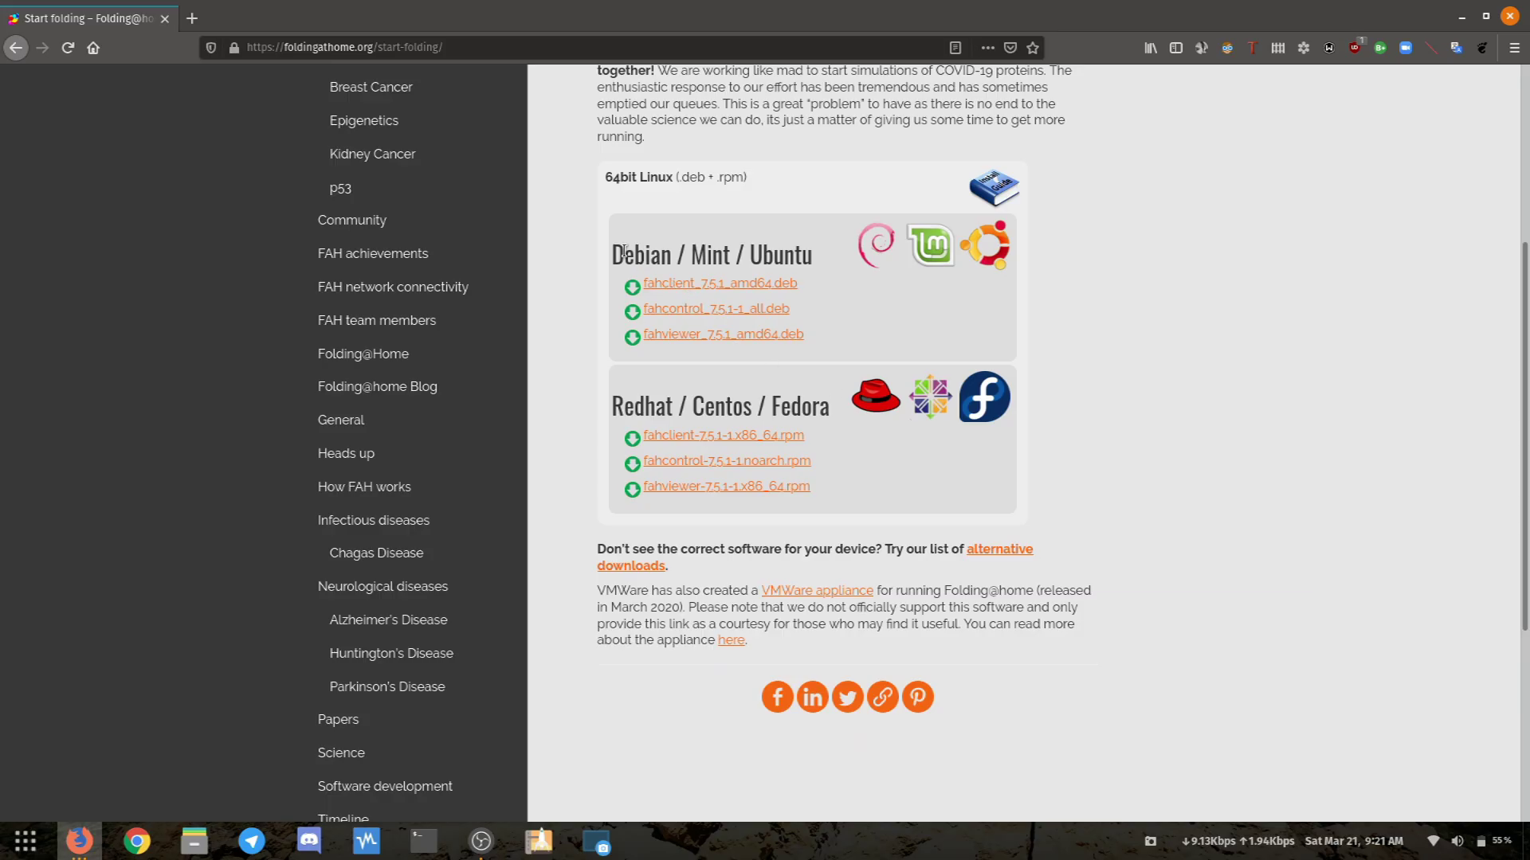
{"action": "triple_click", "coordinate": [624, 252]}
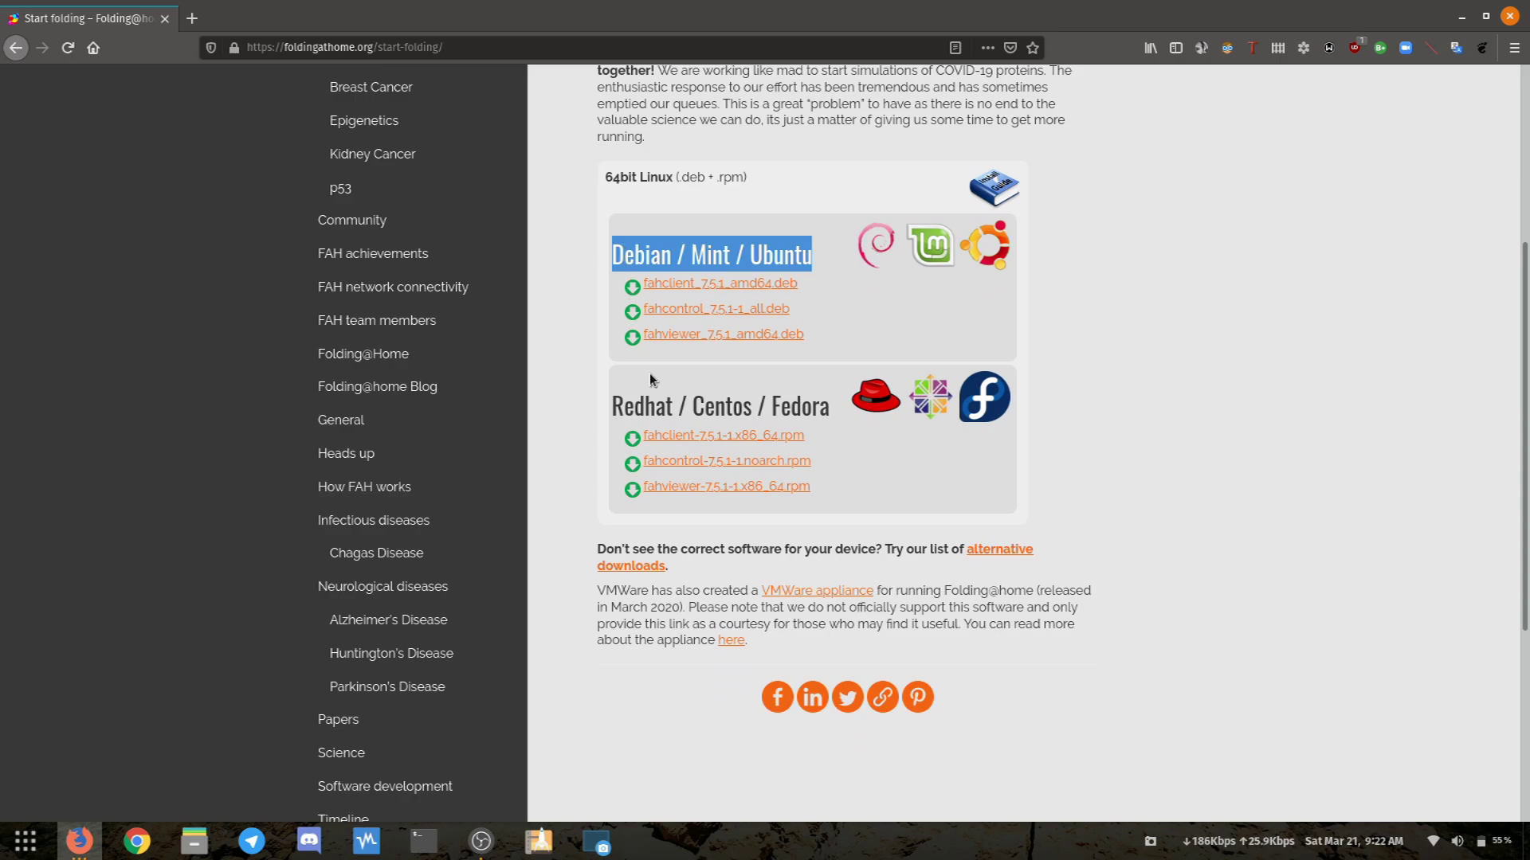
Look over the Debian and Redhat package links, then download fahclient_7.5.1_amd64.deb.
{"action": "triple_click", "coordinate": [660, 400]}
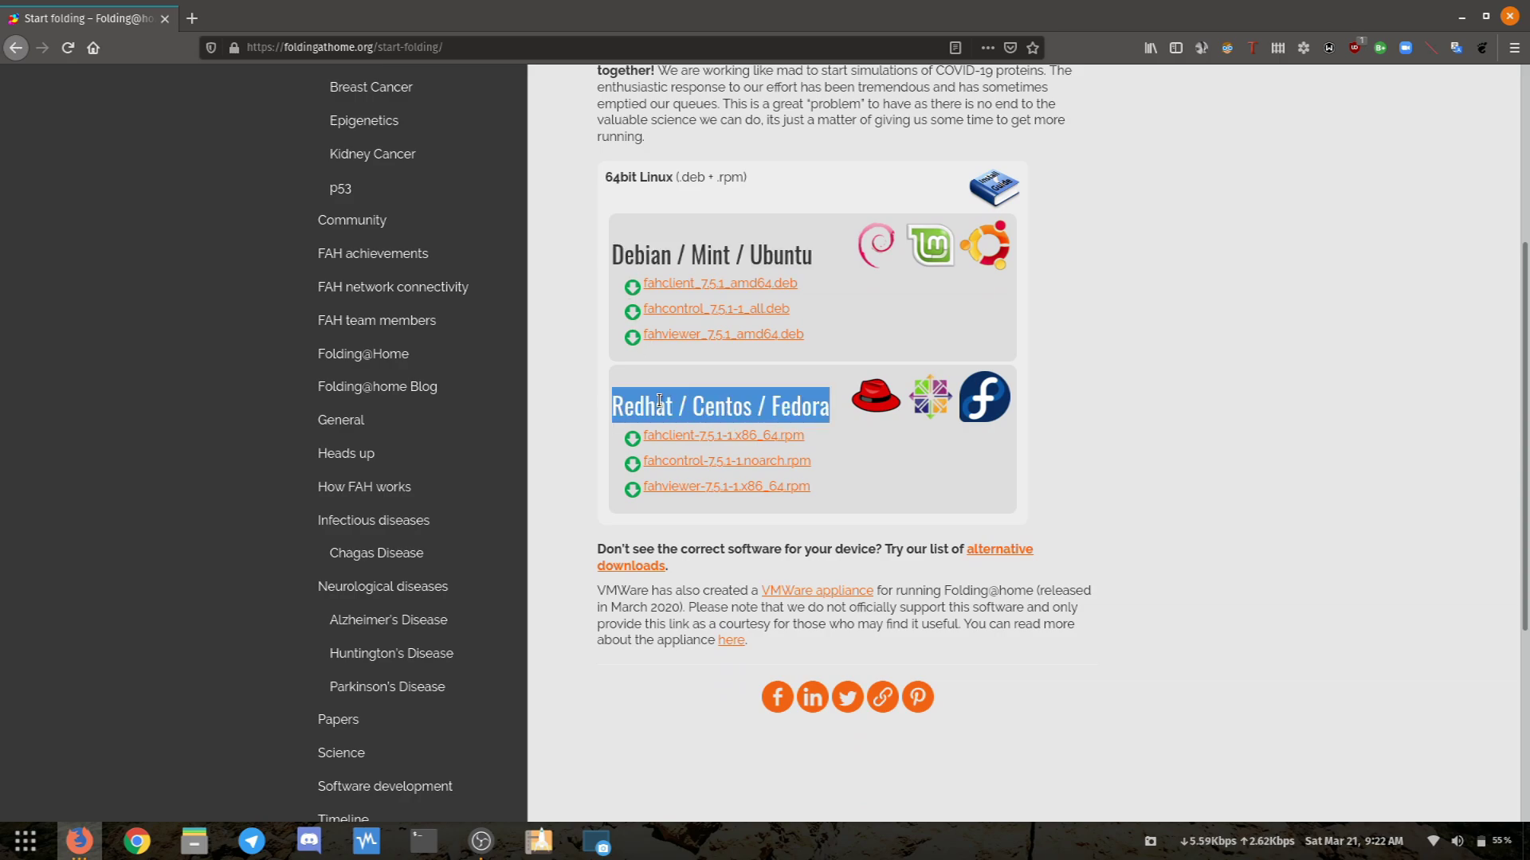
{"action": "left_click", "coordinate": [1049, 355]}
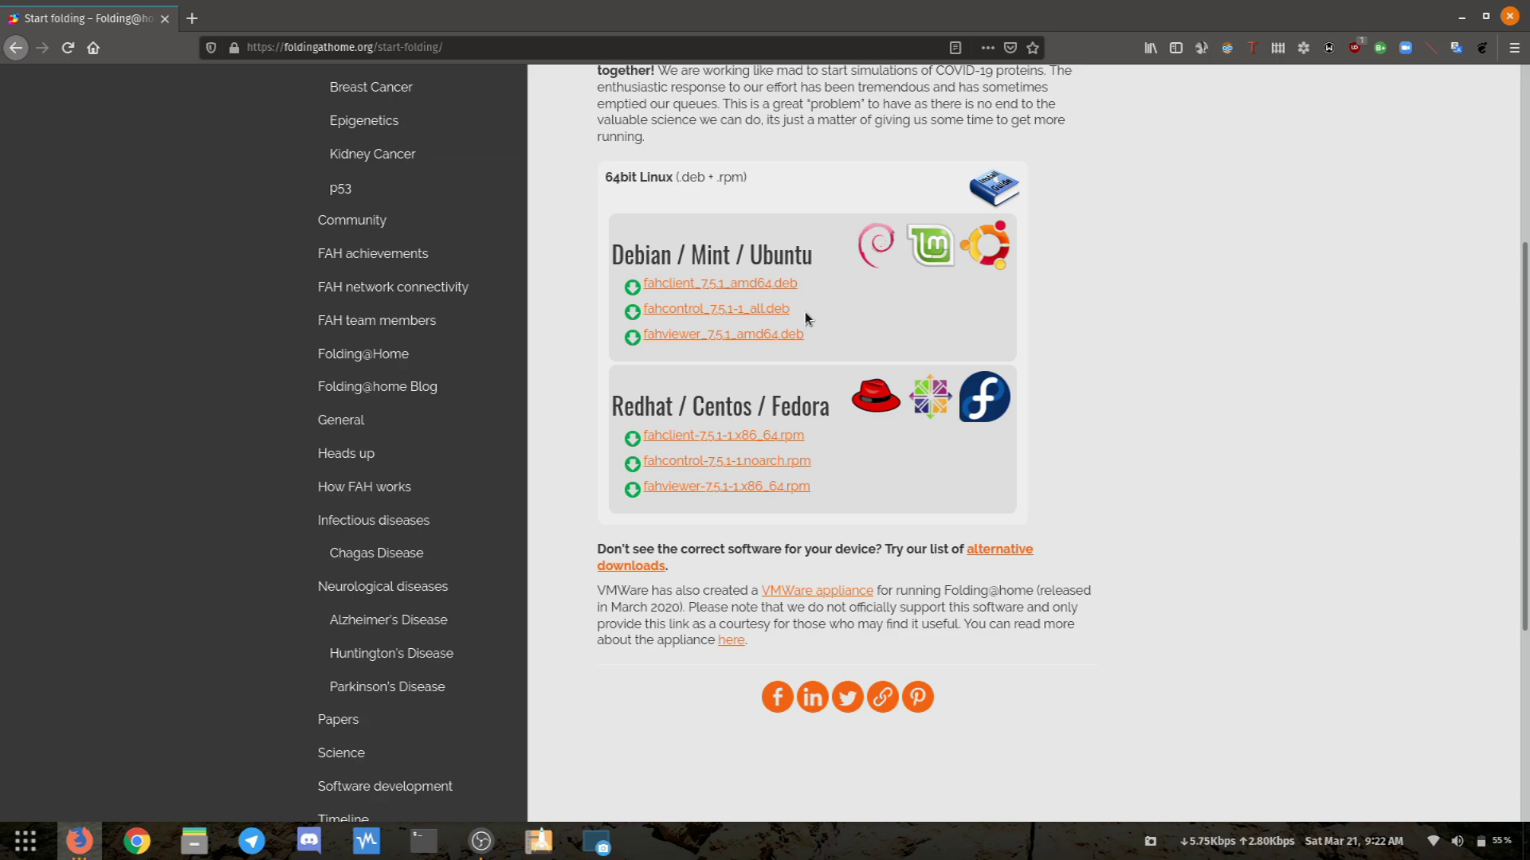
{"action": "left_click_drag", "start_coordinate": [805, 312], "coordinate": [632, 287]}
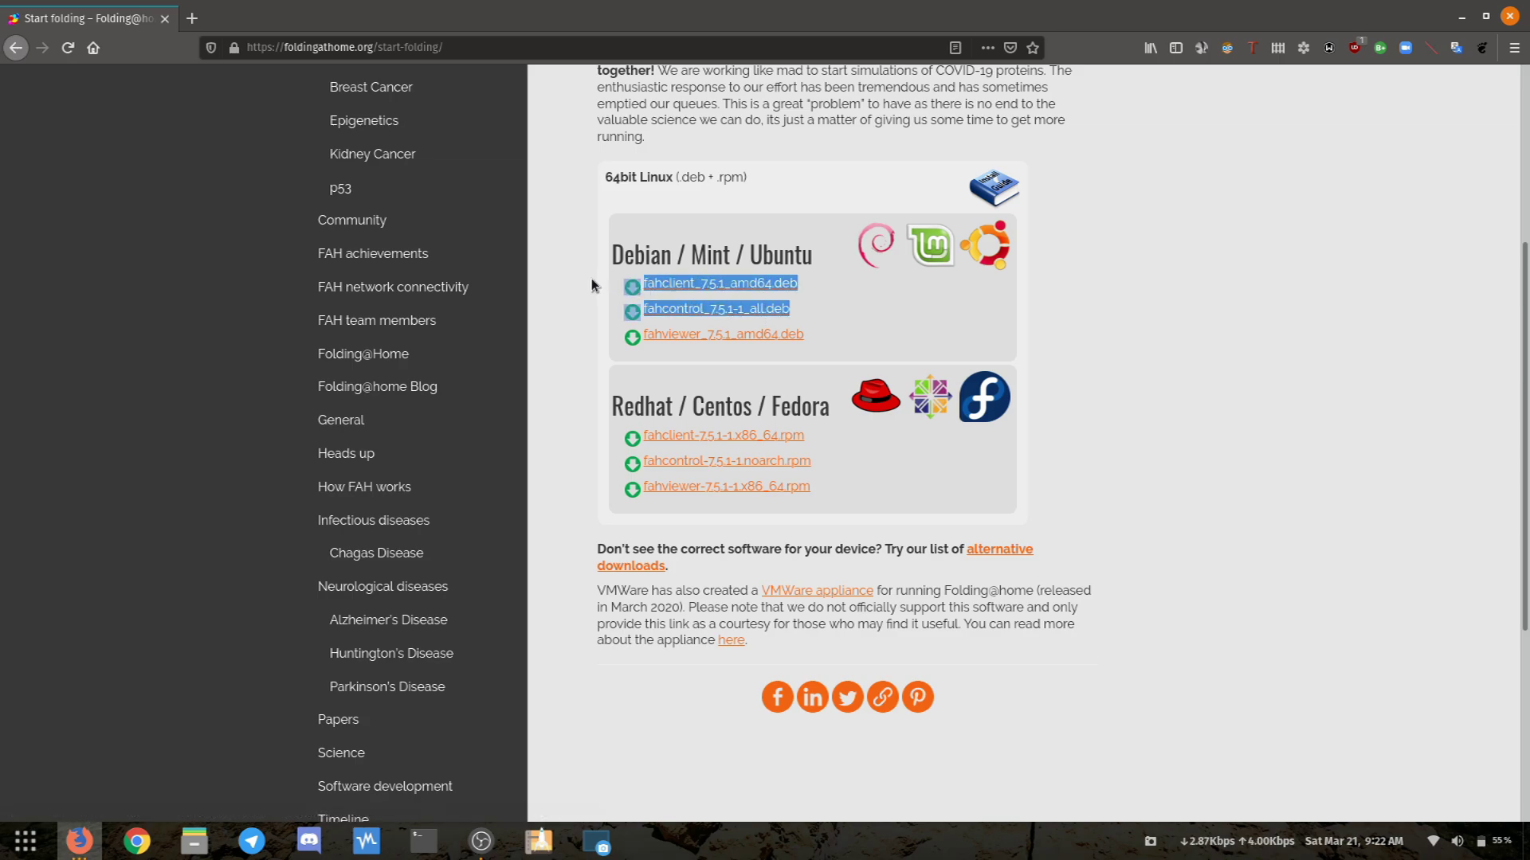
{"action": "left_click_drag", "start_coordinate": [822, 462], "coordinate": [632, 435]}
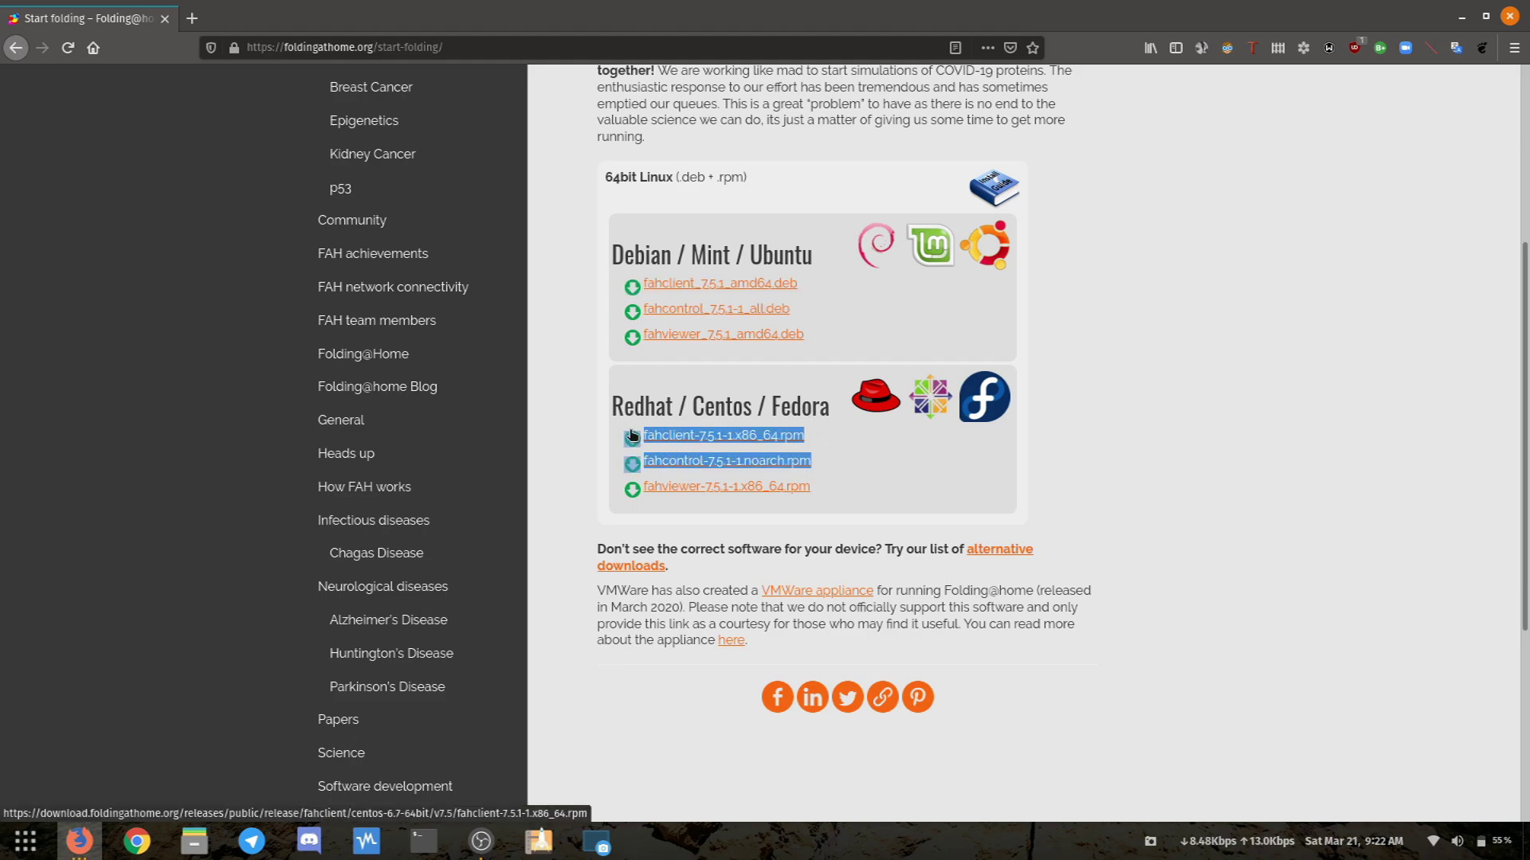
{"action": "left_click", "coordinate": [590, 321]}
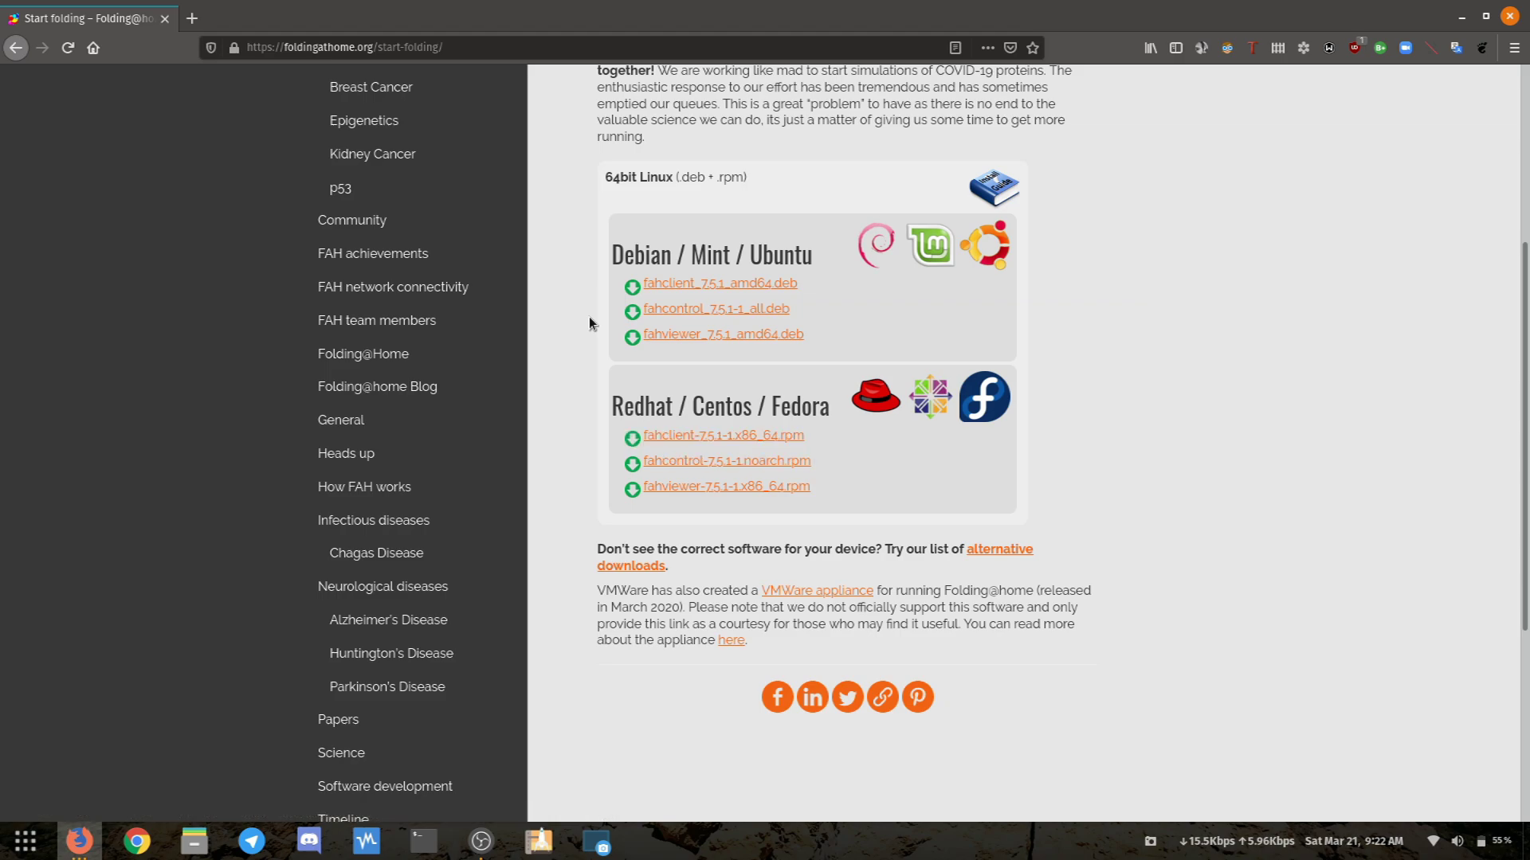
{"action": "left_click", "coordinate": [712, 285]}
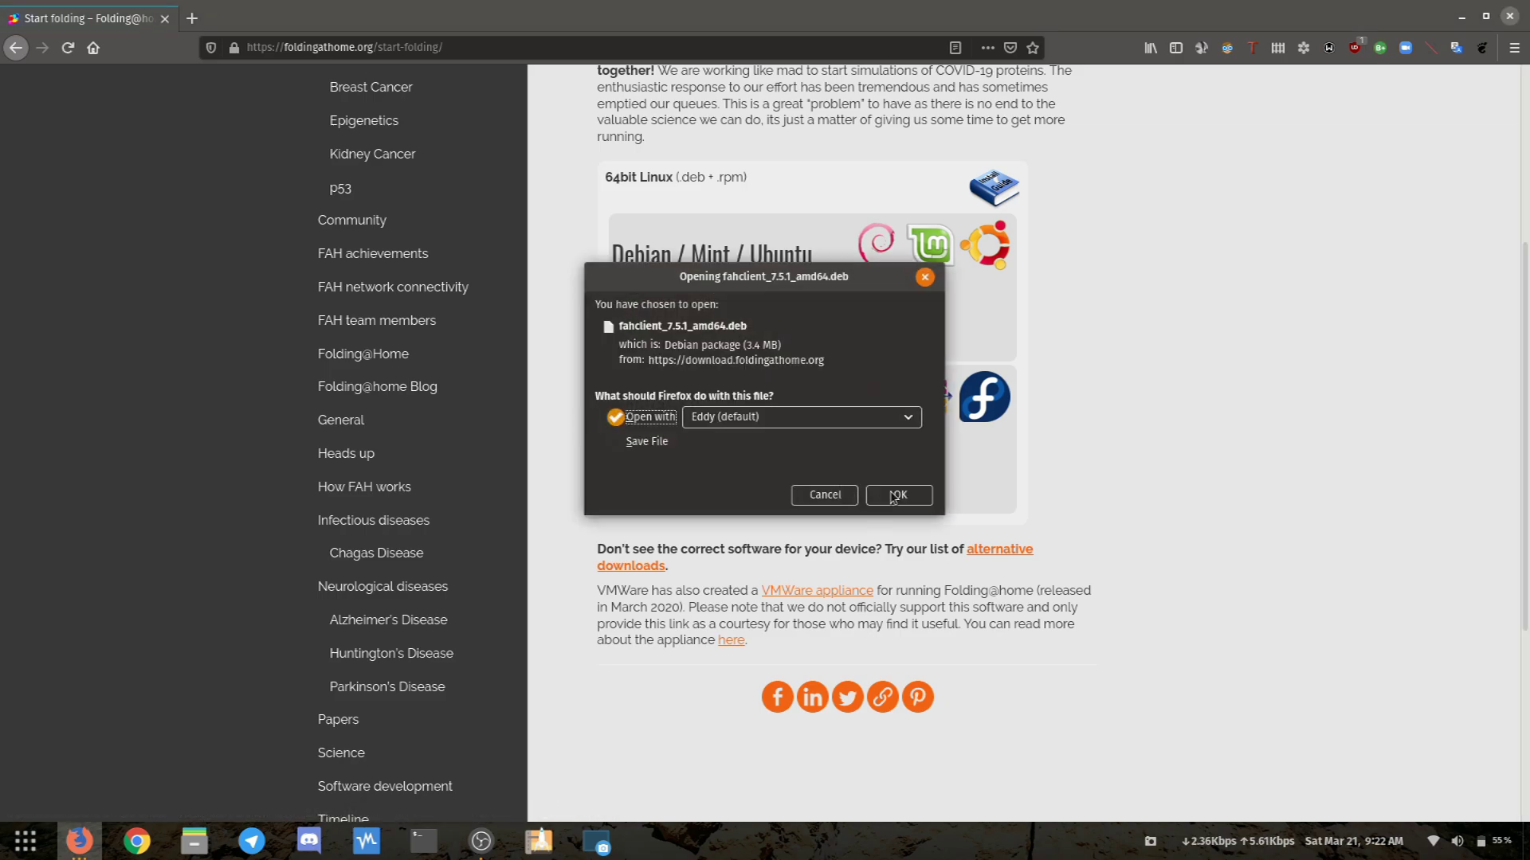
Open fahclient_7.5.1_amd64.deb in Eddy and install the Folding@home Console Client with the administrator password.
{"action": "left_click", "coordinate": [892, 497]}
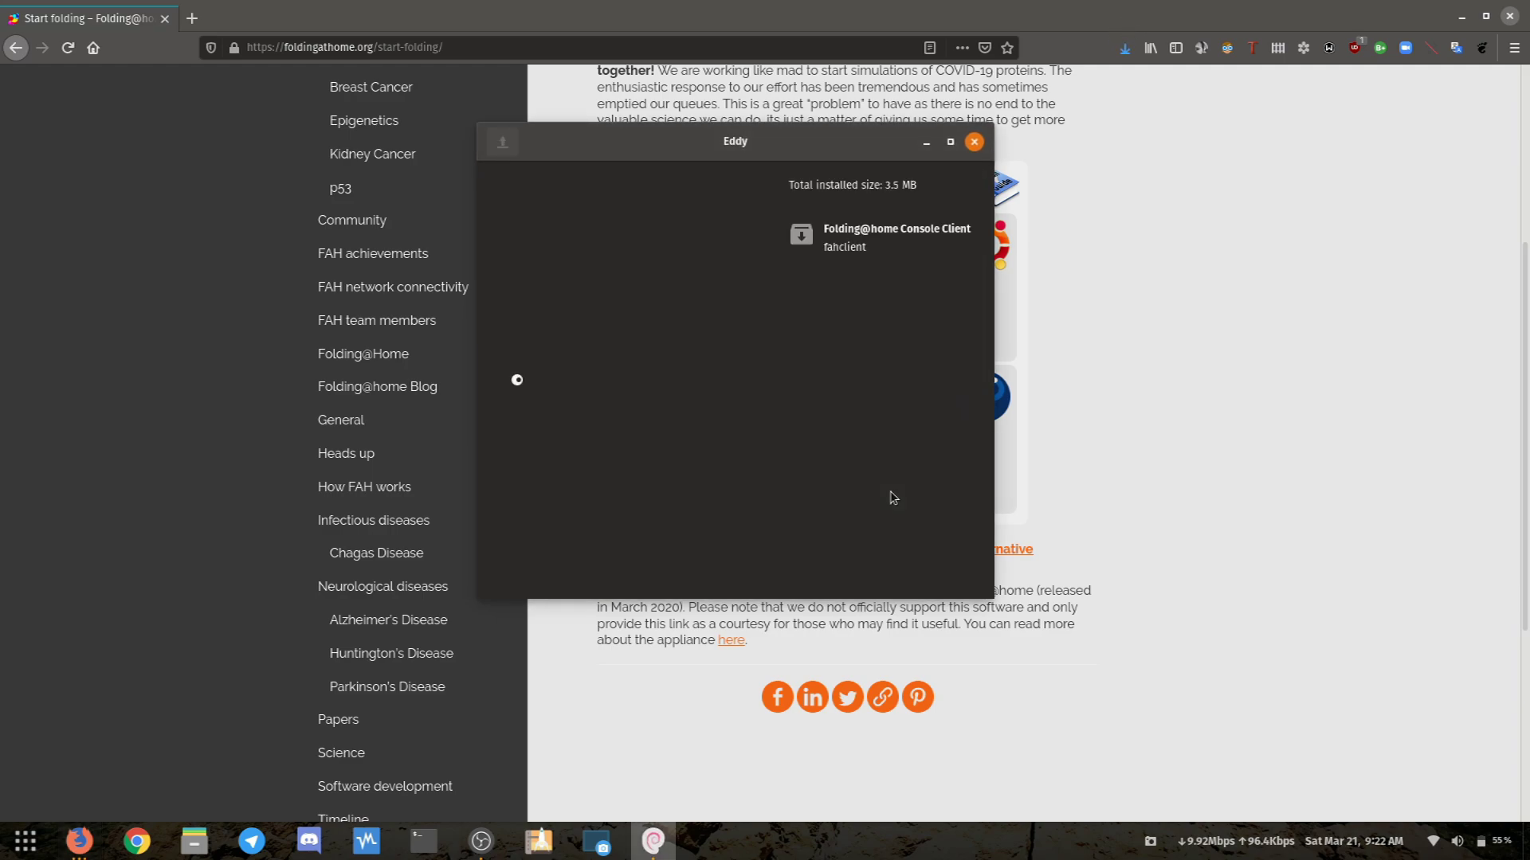
{"action": "left_click", "coordinate": [953, 185]}
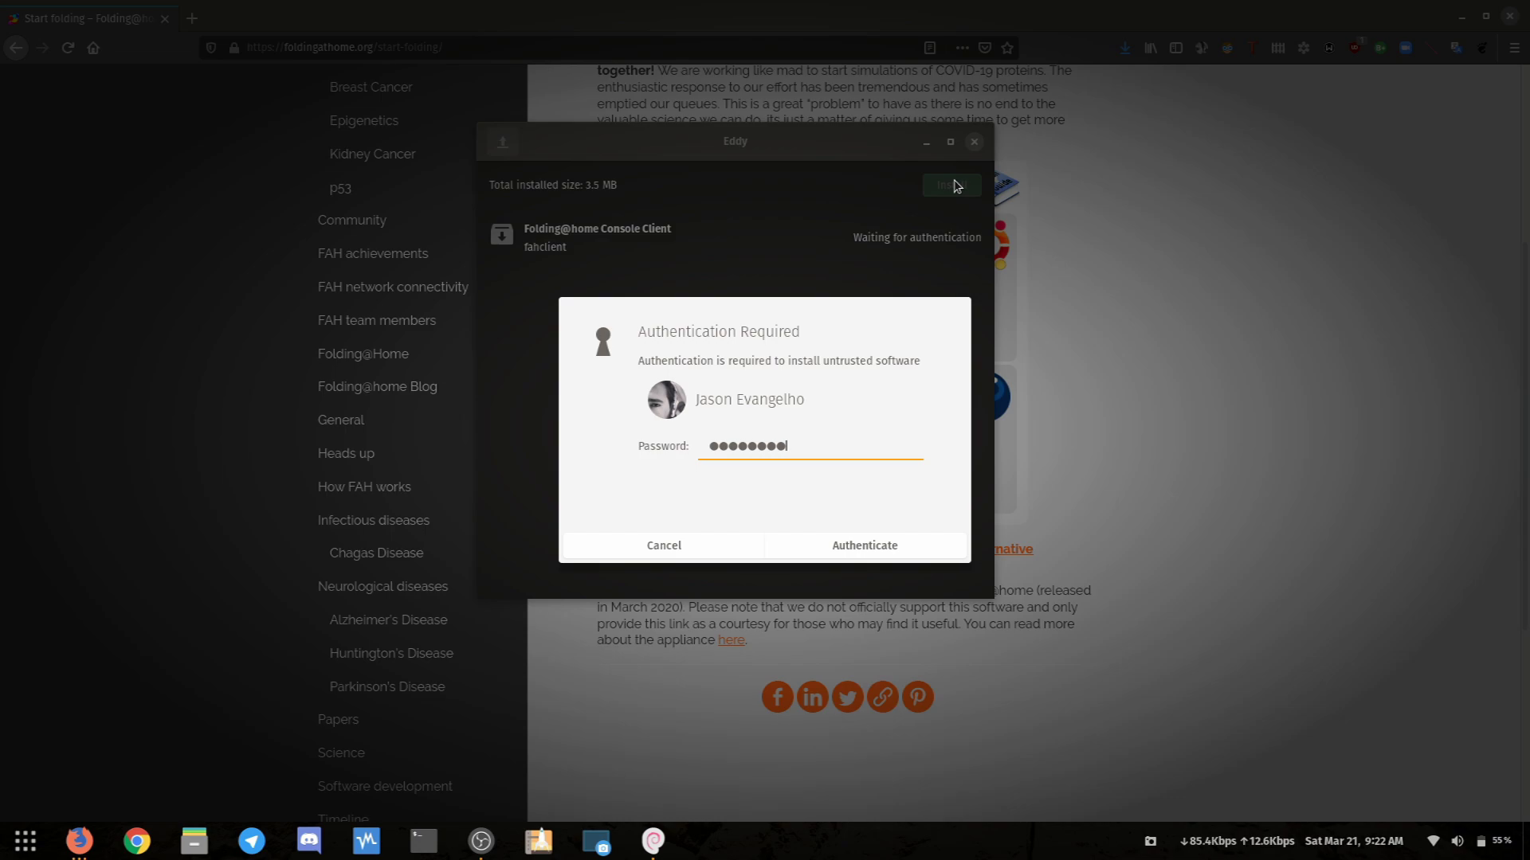
{"action": "key", "text": "Return"}
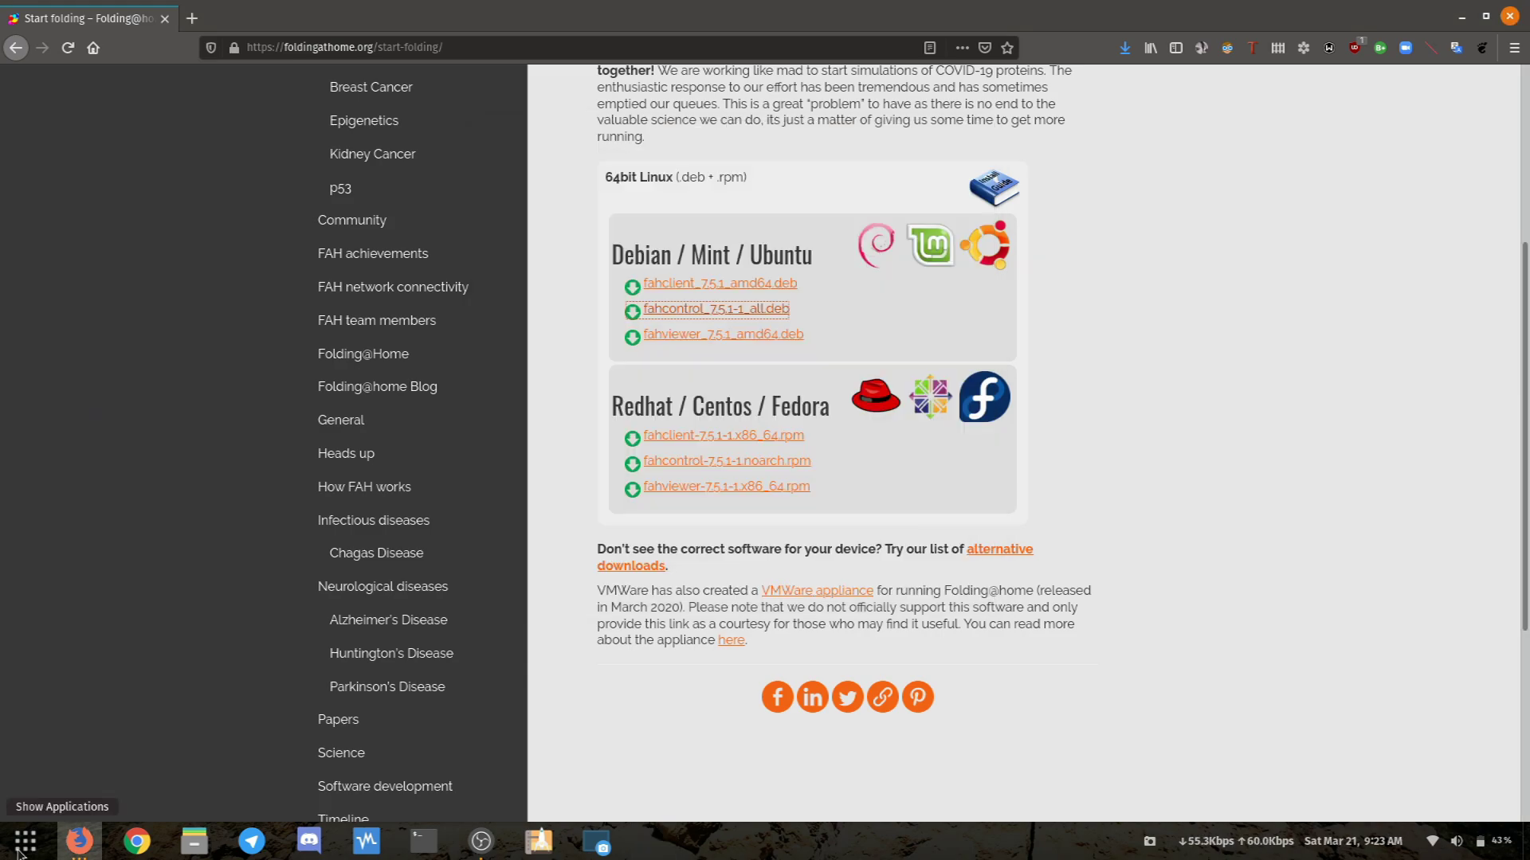
{"action": "left_click", "coordinate": [22, 849]}
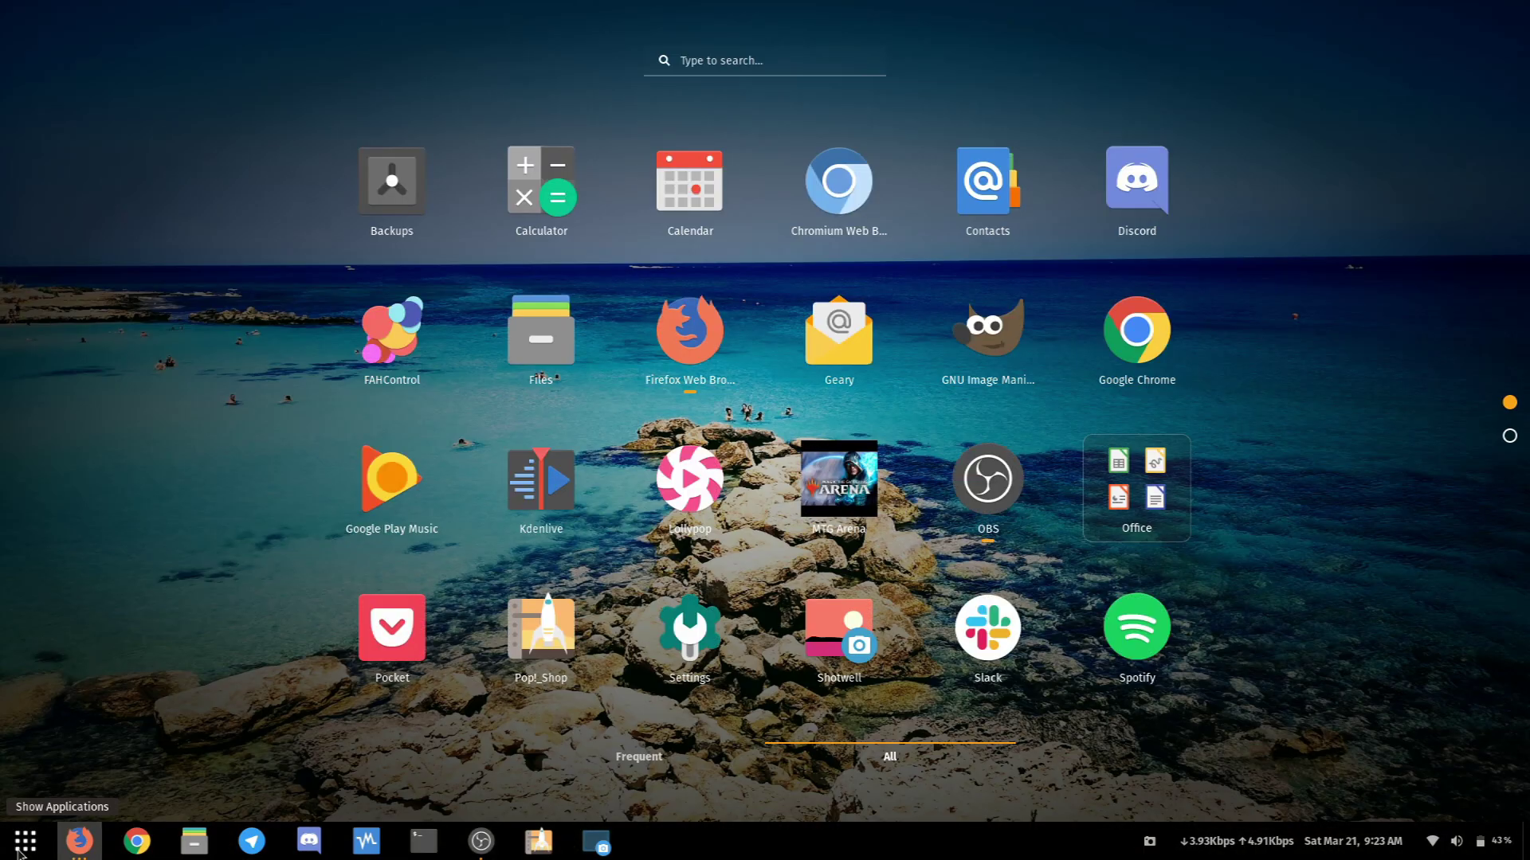
Search 'fah' in the launcher, start FAHControl and maximize its window.
{"action": "type", "text": "fa"}
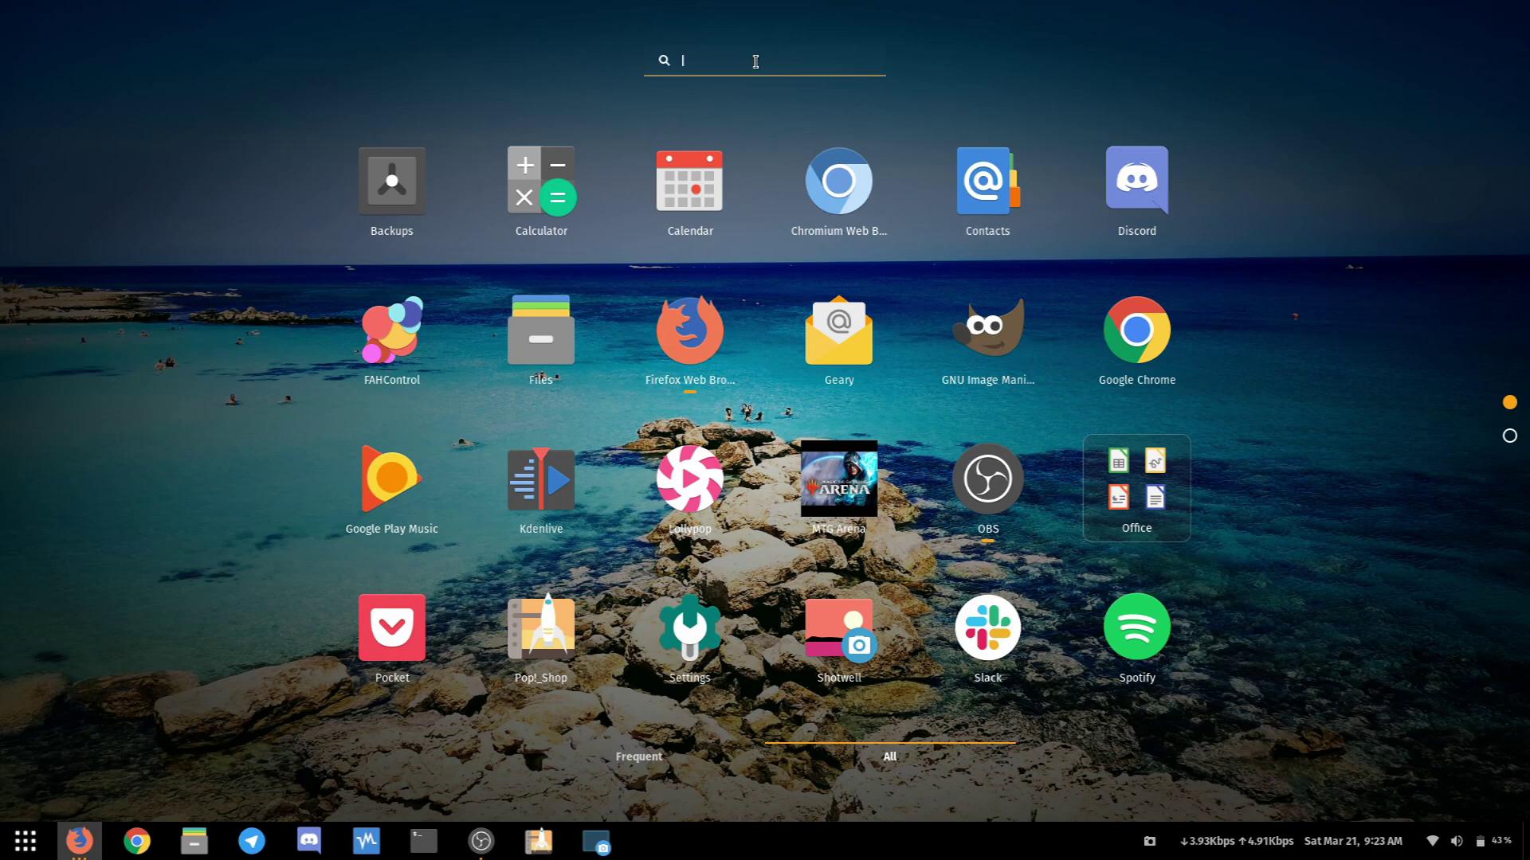
{"action": "type", "text": "h"}
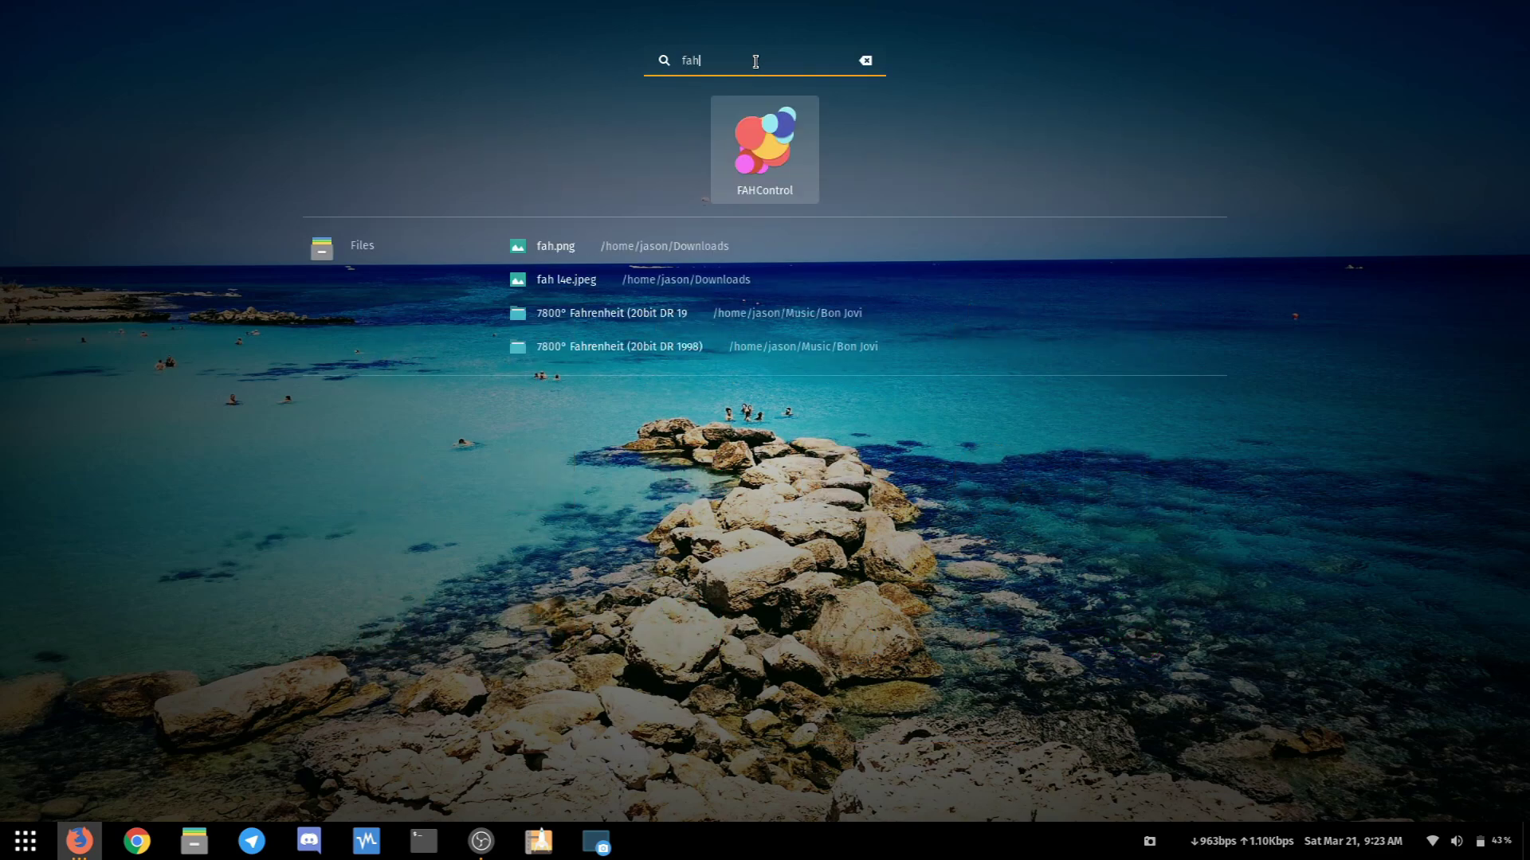
{"action": "left_click", "coordinate": [759, 162]}
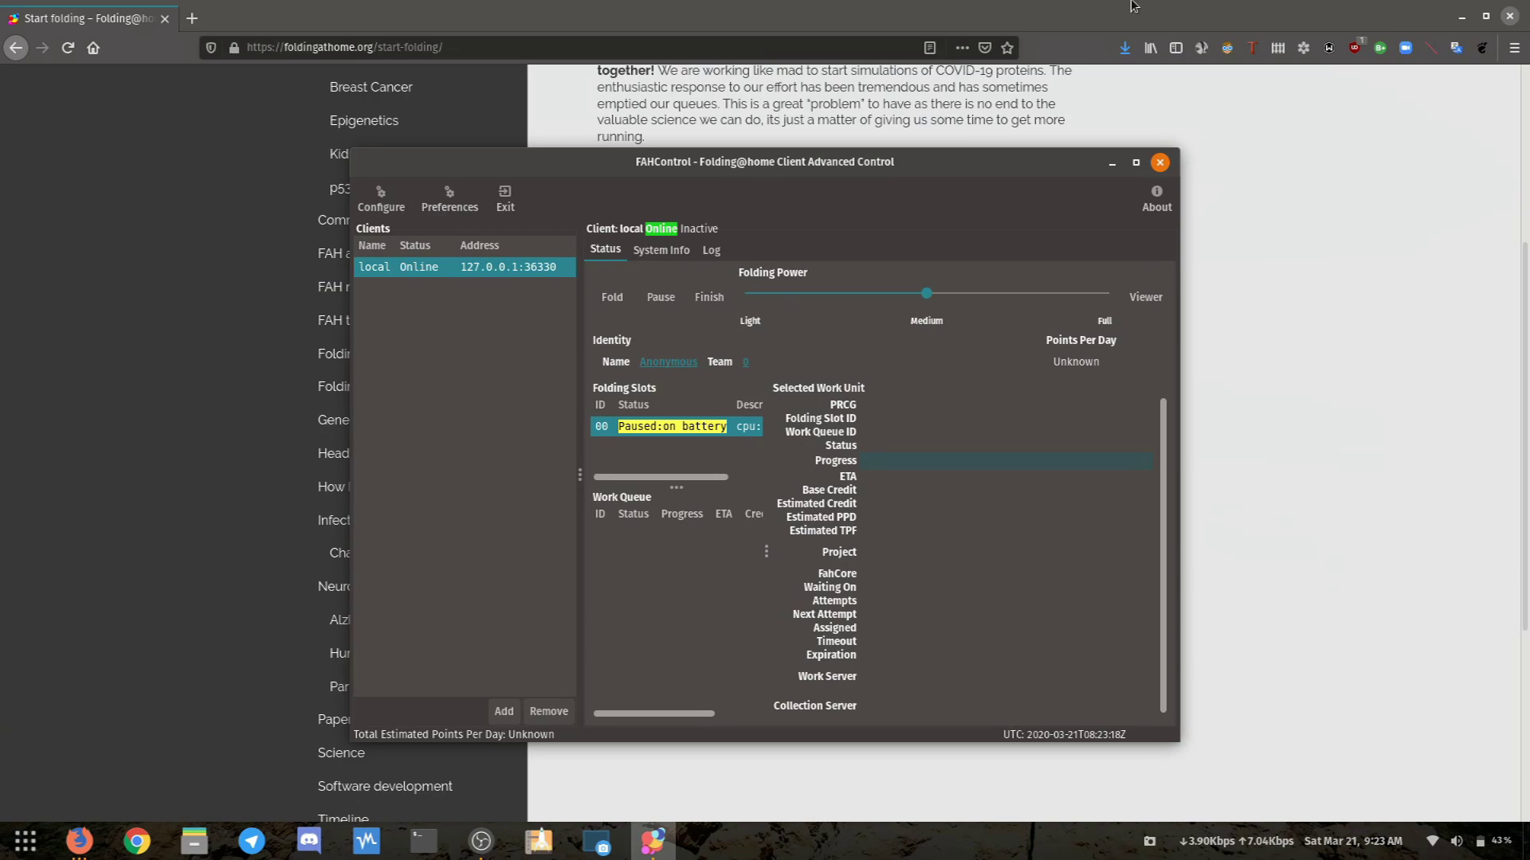
{"action": "left_click", "coordinate": [1137, 164]}
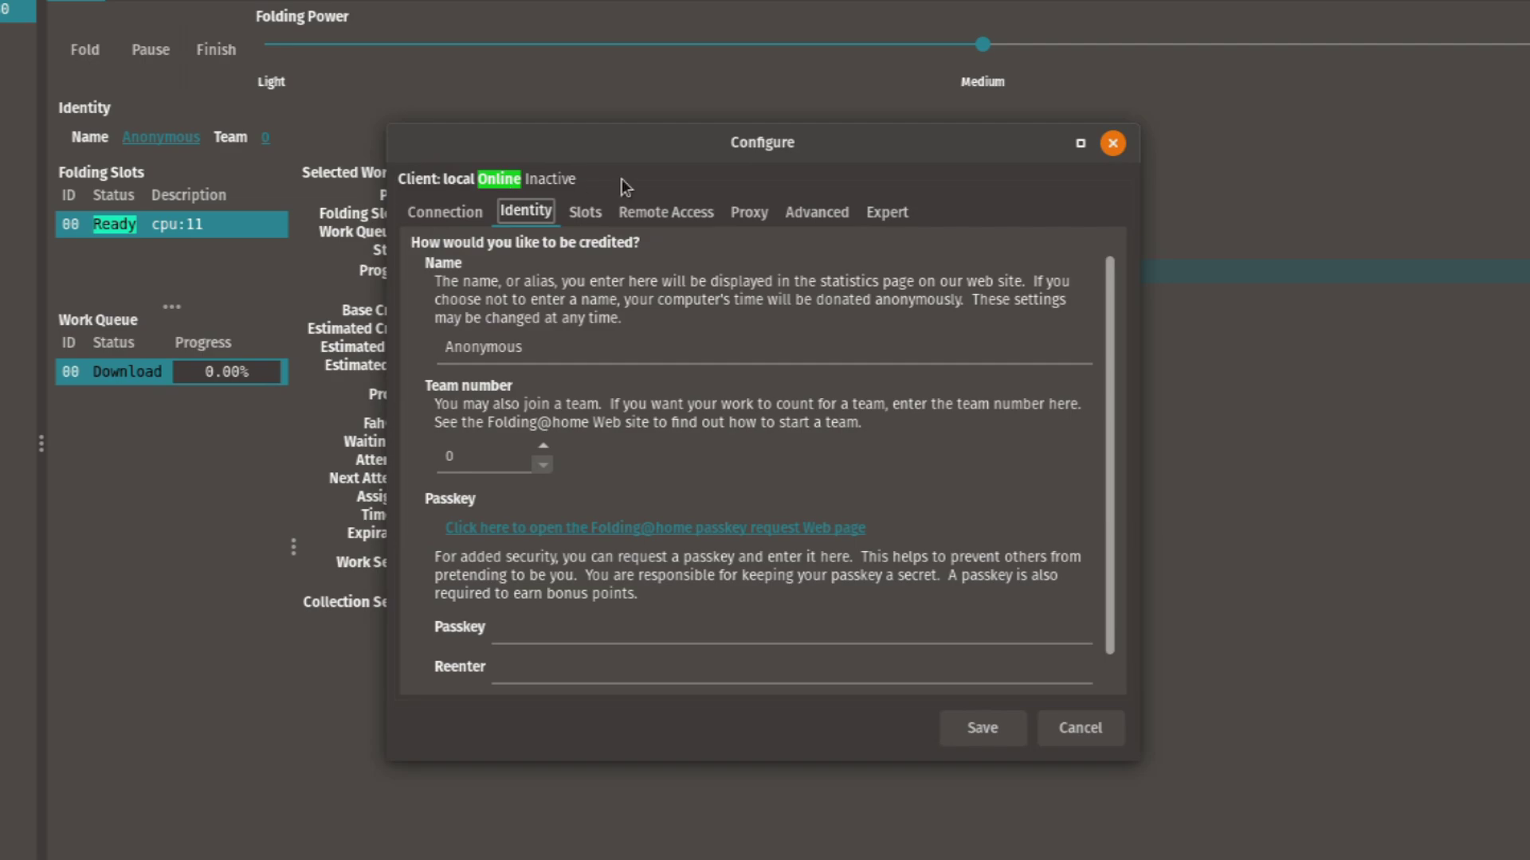
On the Expert tab, change the gpu client option's value to true and save.
{"action": "left_click", "coordinate": [887, 213]}
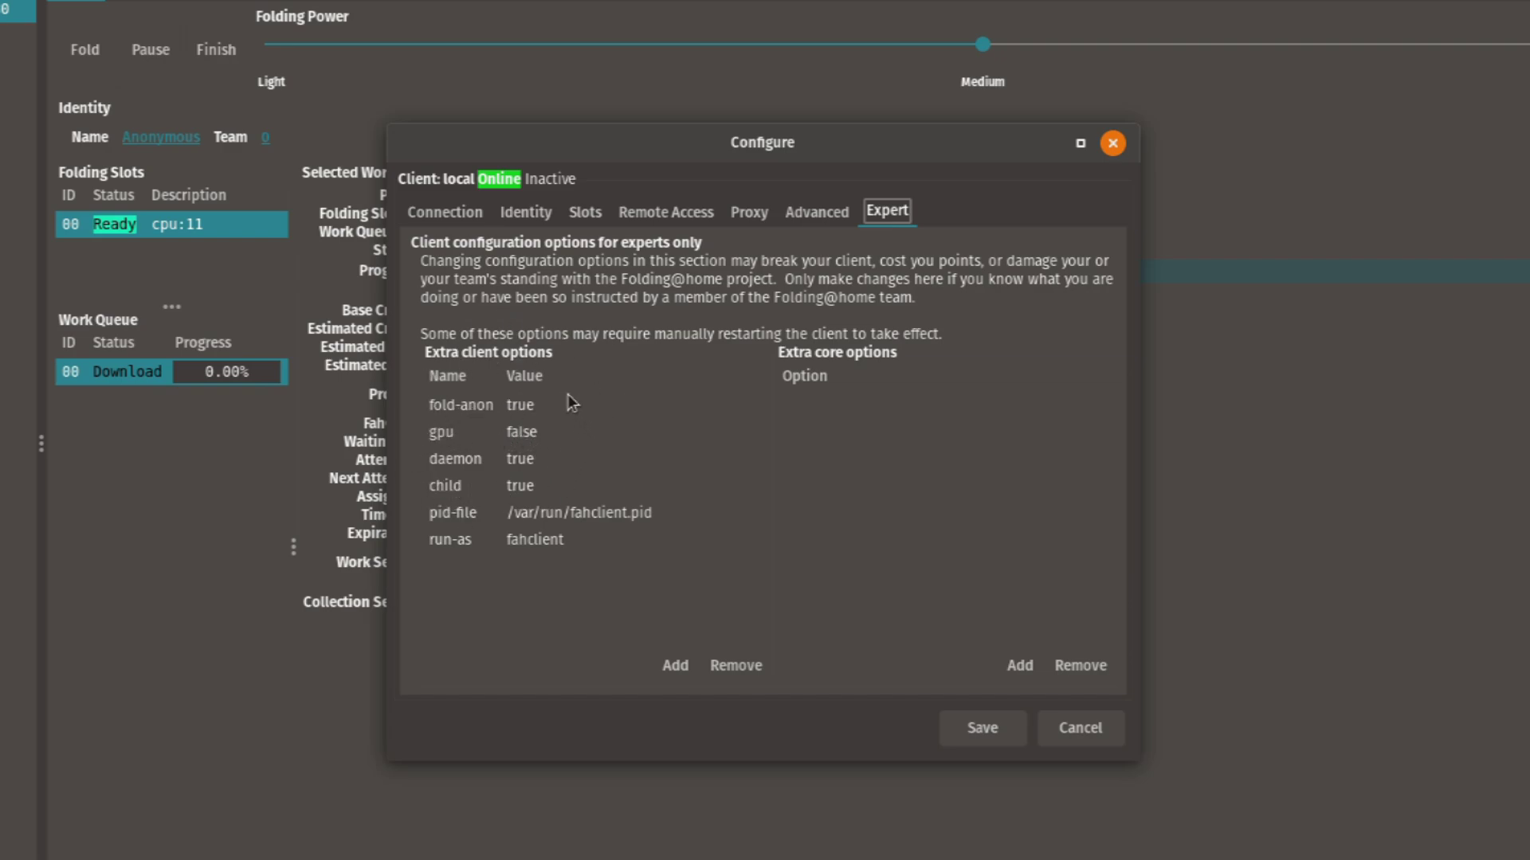
{"action": "left_click", "coordinate": [532, 432]}
{"action": "key", "text": "BackSpace"}
{"action": "key", "text": "BackSpace"}
{"action": "key", "text": "BackSpace"}
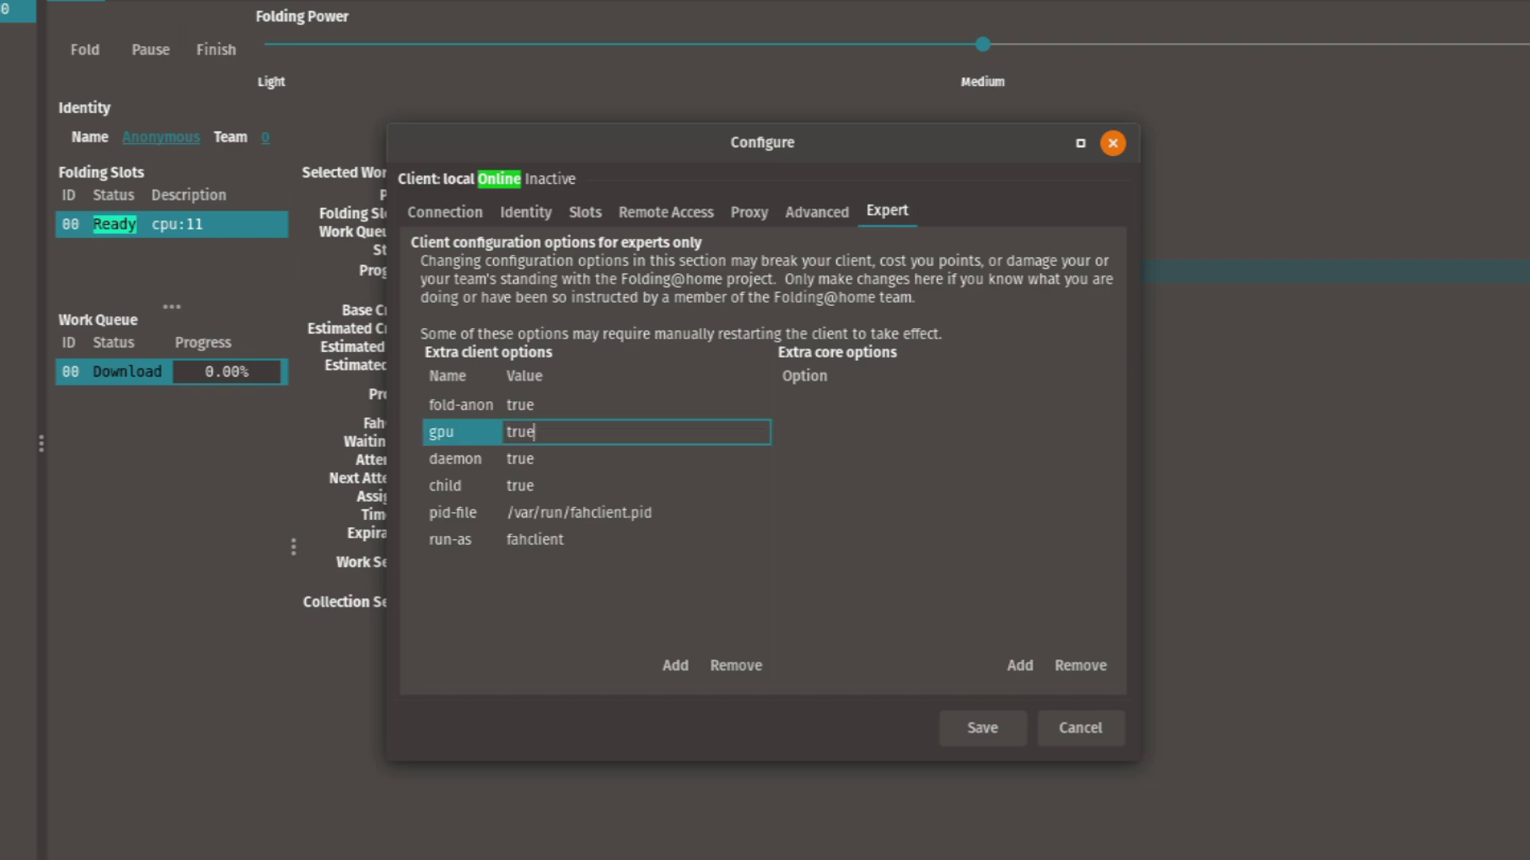
{"action": "key", "text": "Return"}
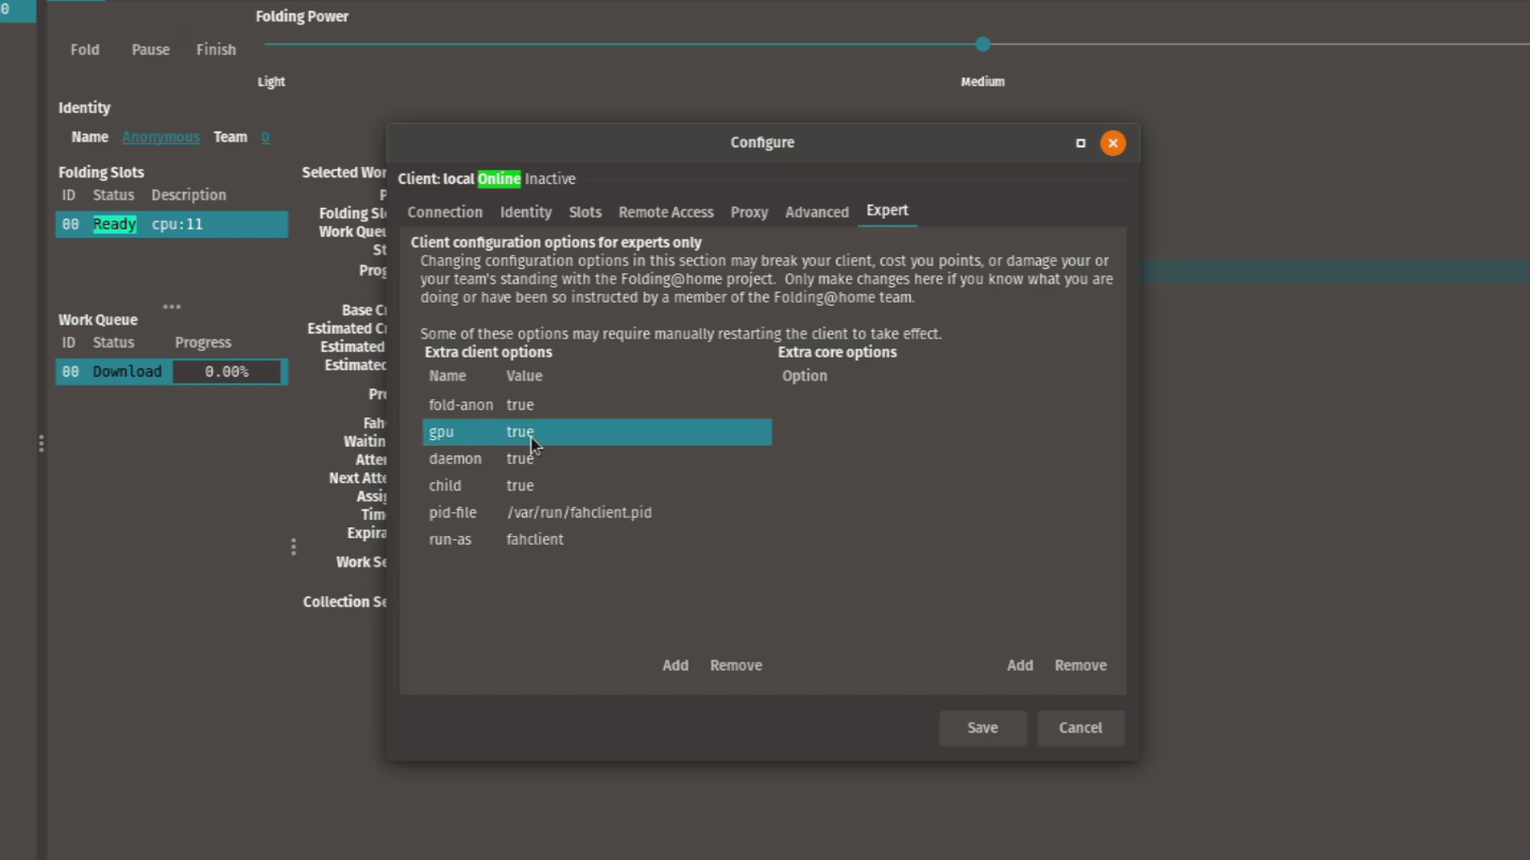
{"action": "left_click", "coordinate": [983, 729]}
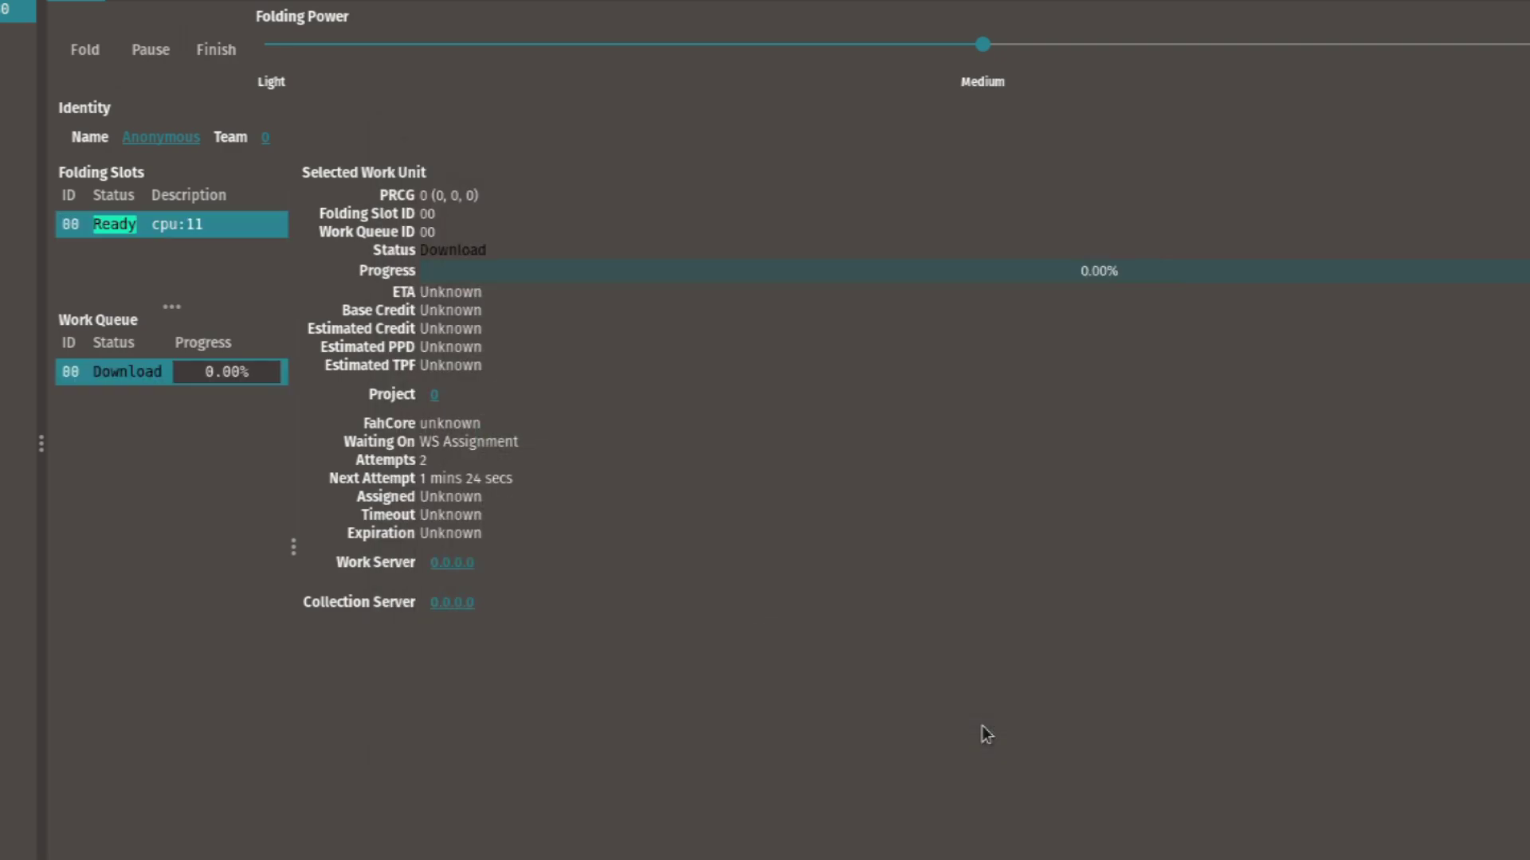
Add a GPU slot under Slots, save, and acknowledge the 'No available GPUs' error.
{"action": "left_click", "coordinate": [585, 212]}
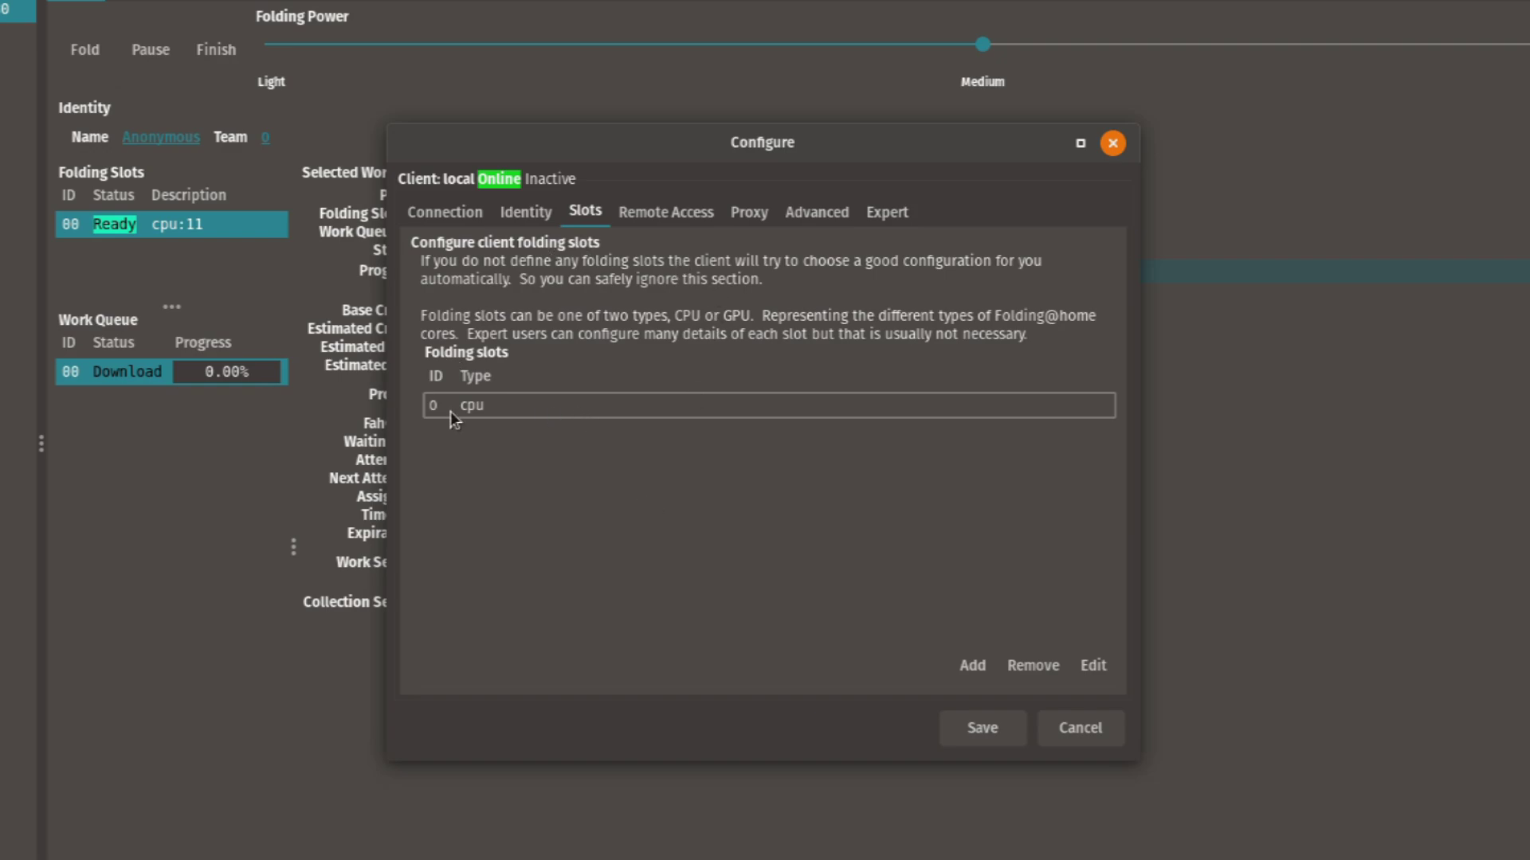
{"action": "left_click", "coordinate": [971, 673]}
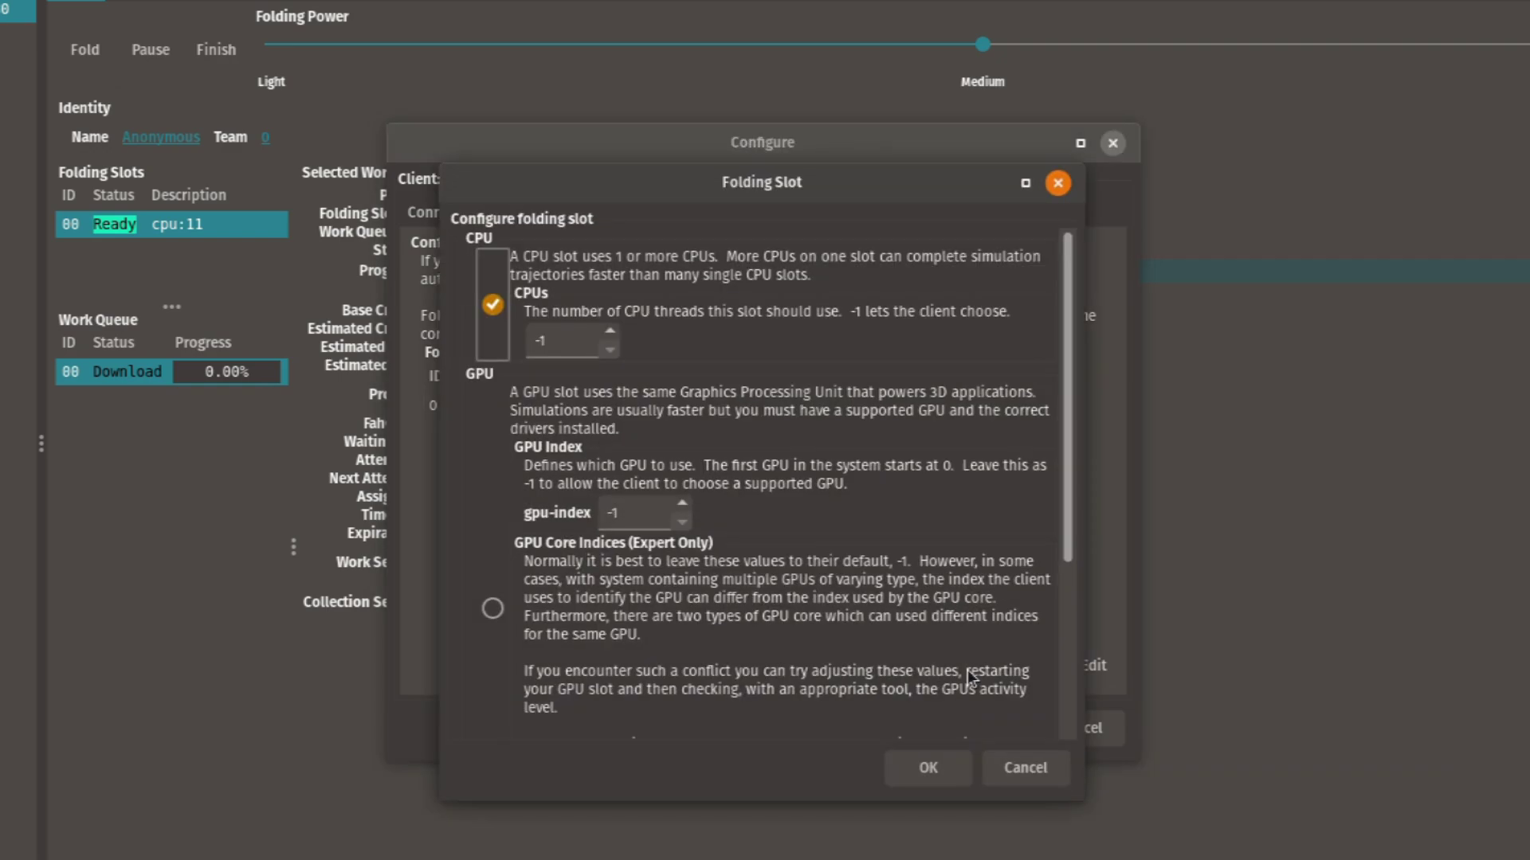
{"action": "left_click", "coordinate": [492, 608]}
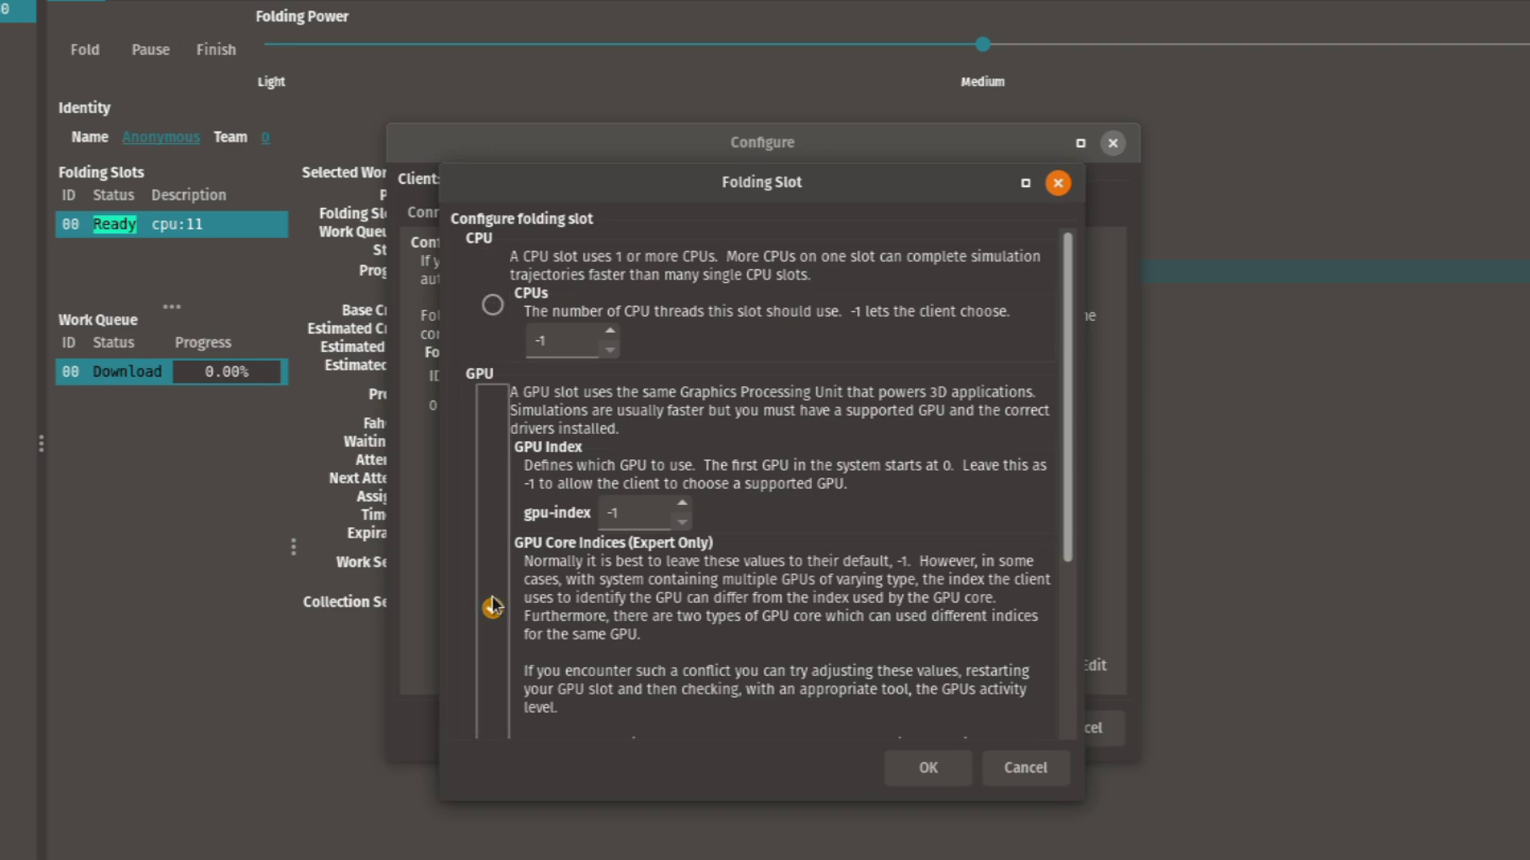
{"action": "left_click", "coordinate": [926, 765]}
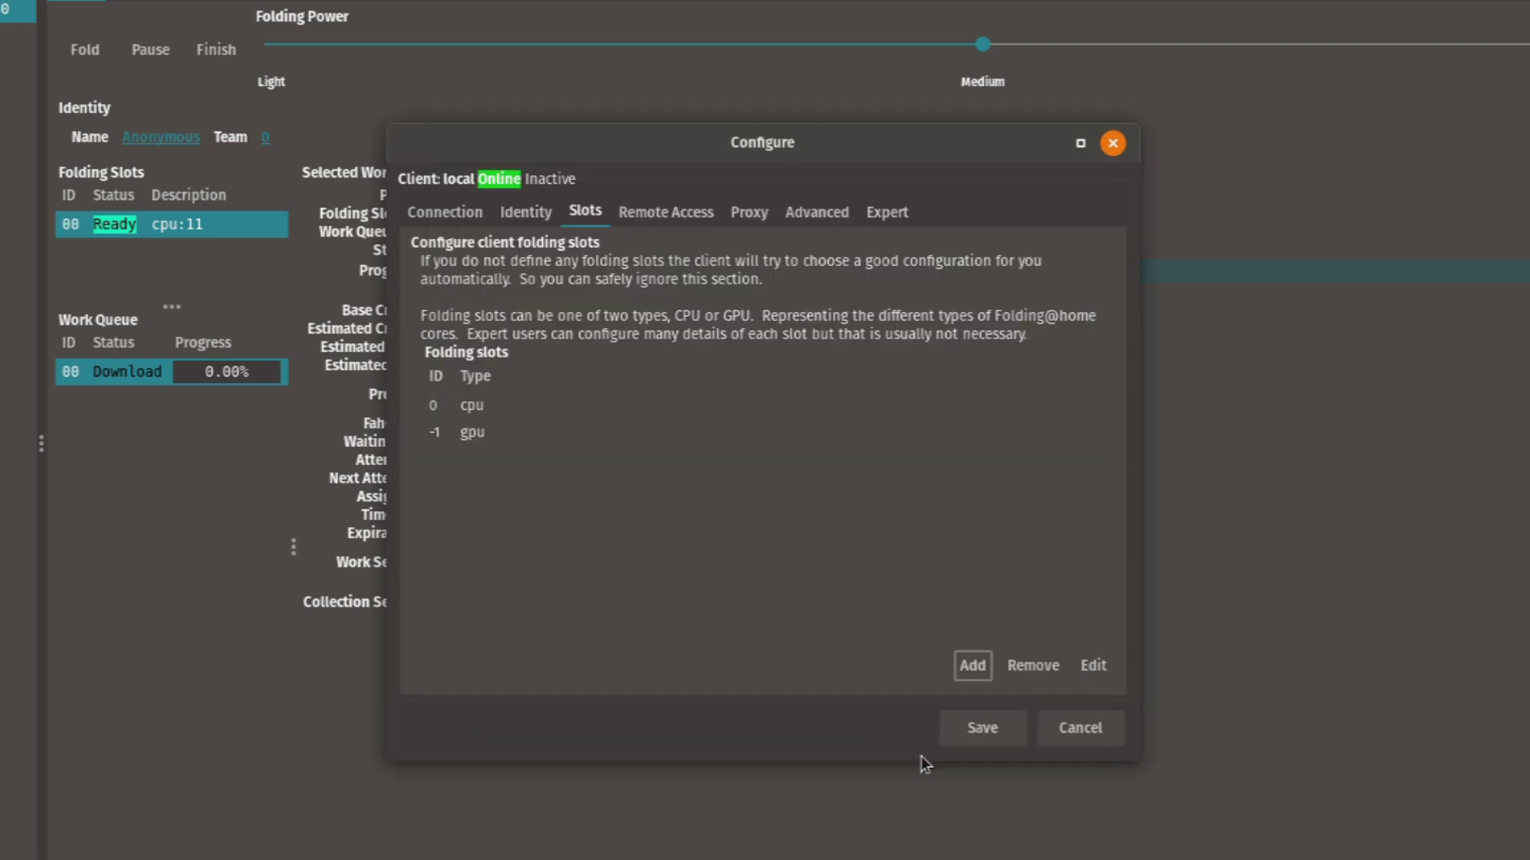
{"action": "left_click", "coordinate": [978, 737]}
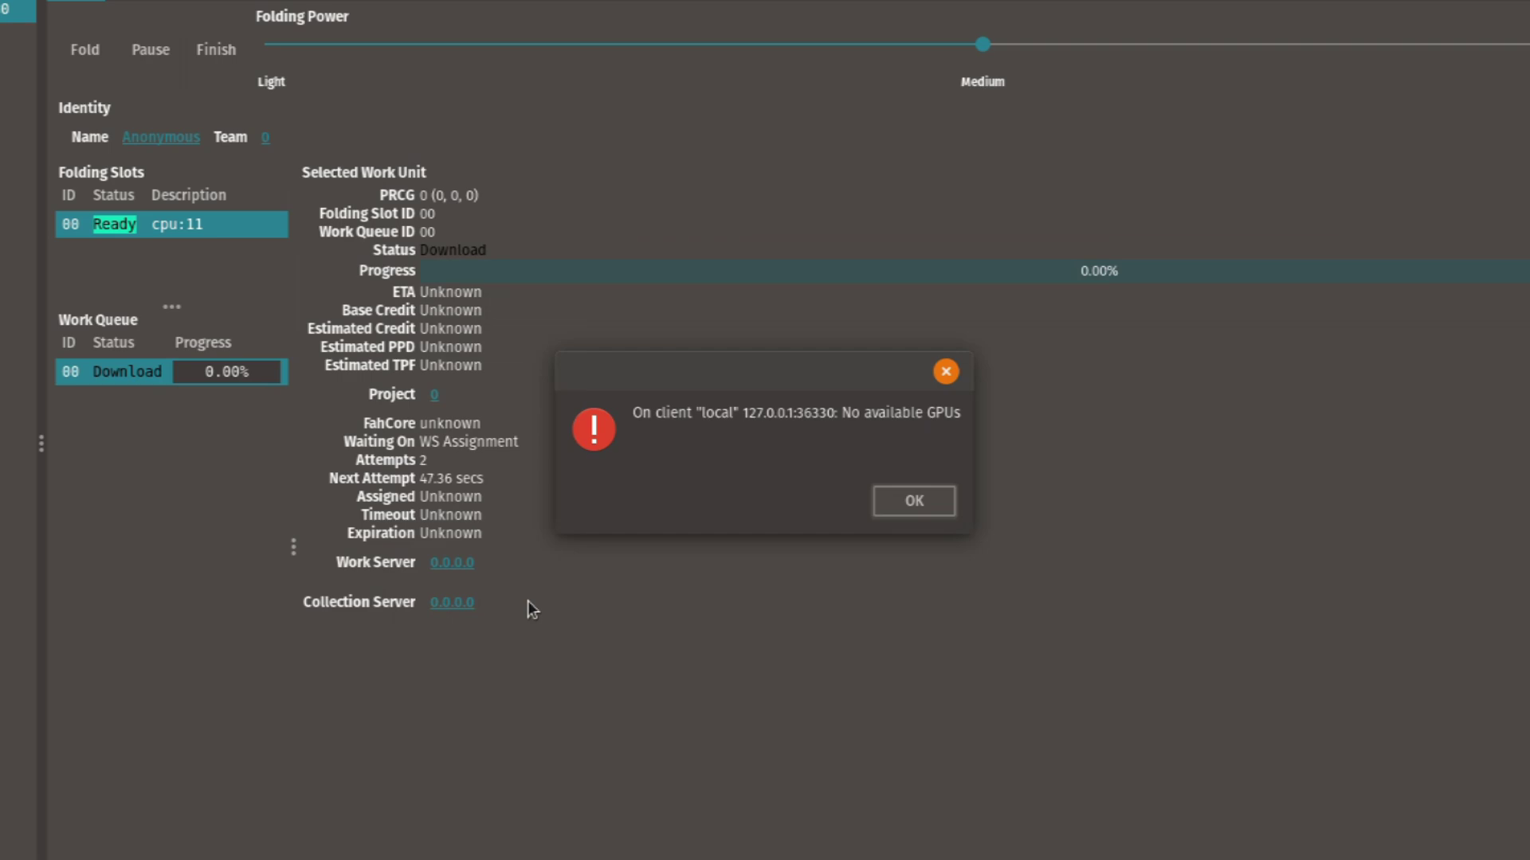
{"action": "left_click", "coordinate": [916, 504]}
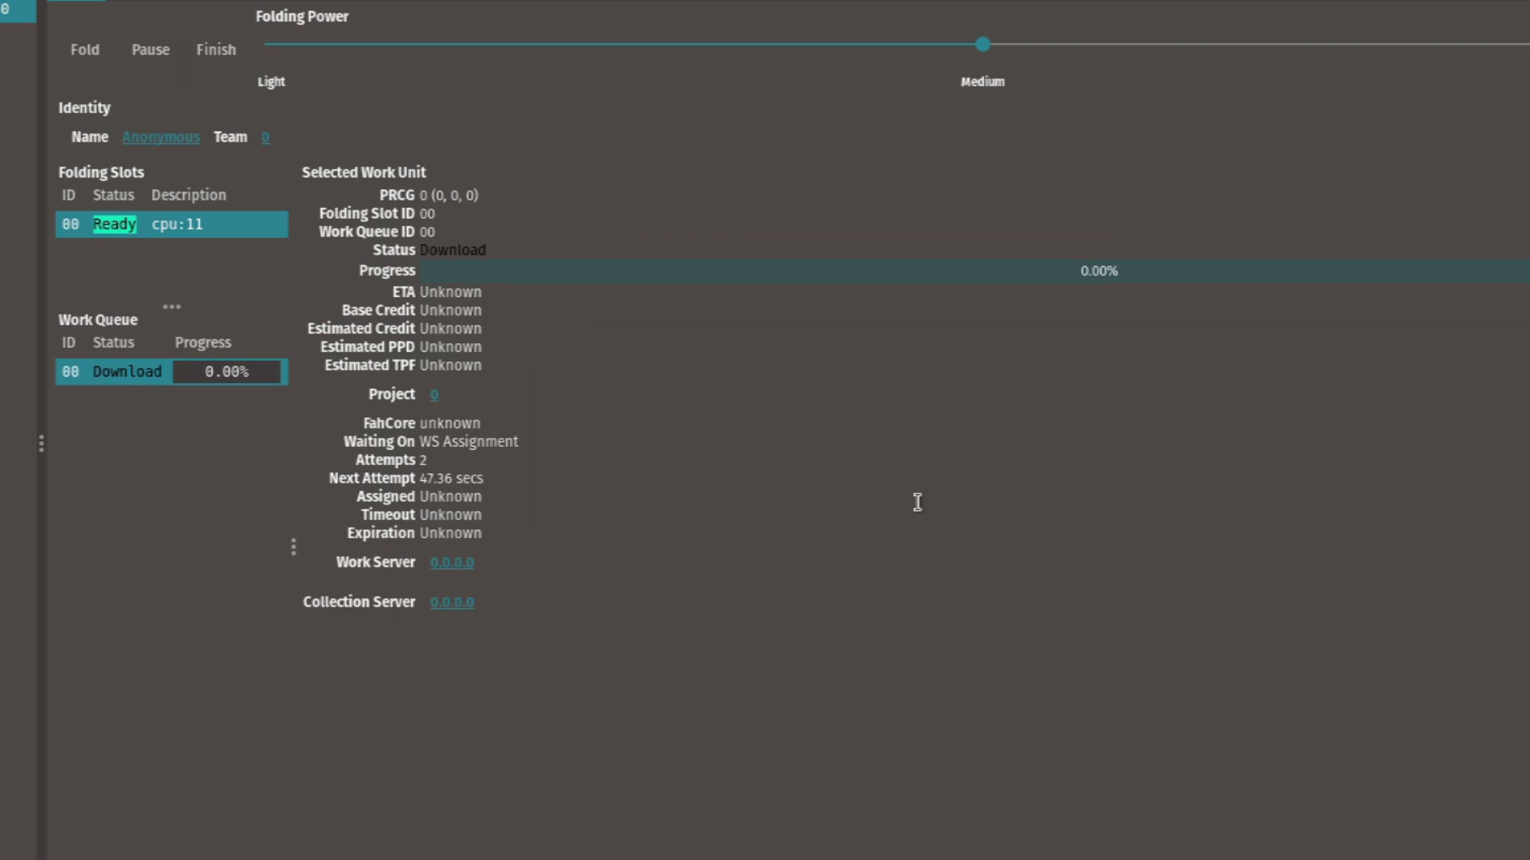
Run 'sudo apt search cuda' in a terminal and select the system76-cuda-latest CUDA Toolkit entry.
{"action": "key", "text": "ctrl+alt+t"}
{"action": "type", "text": "sudo a"}
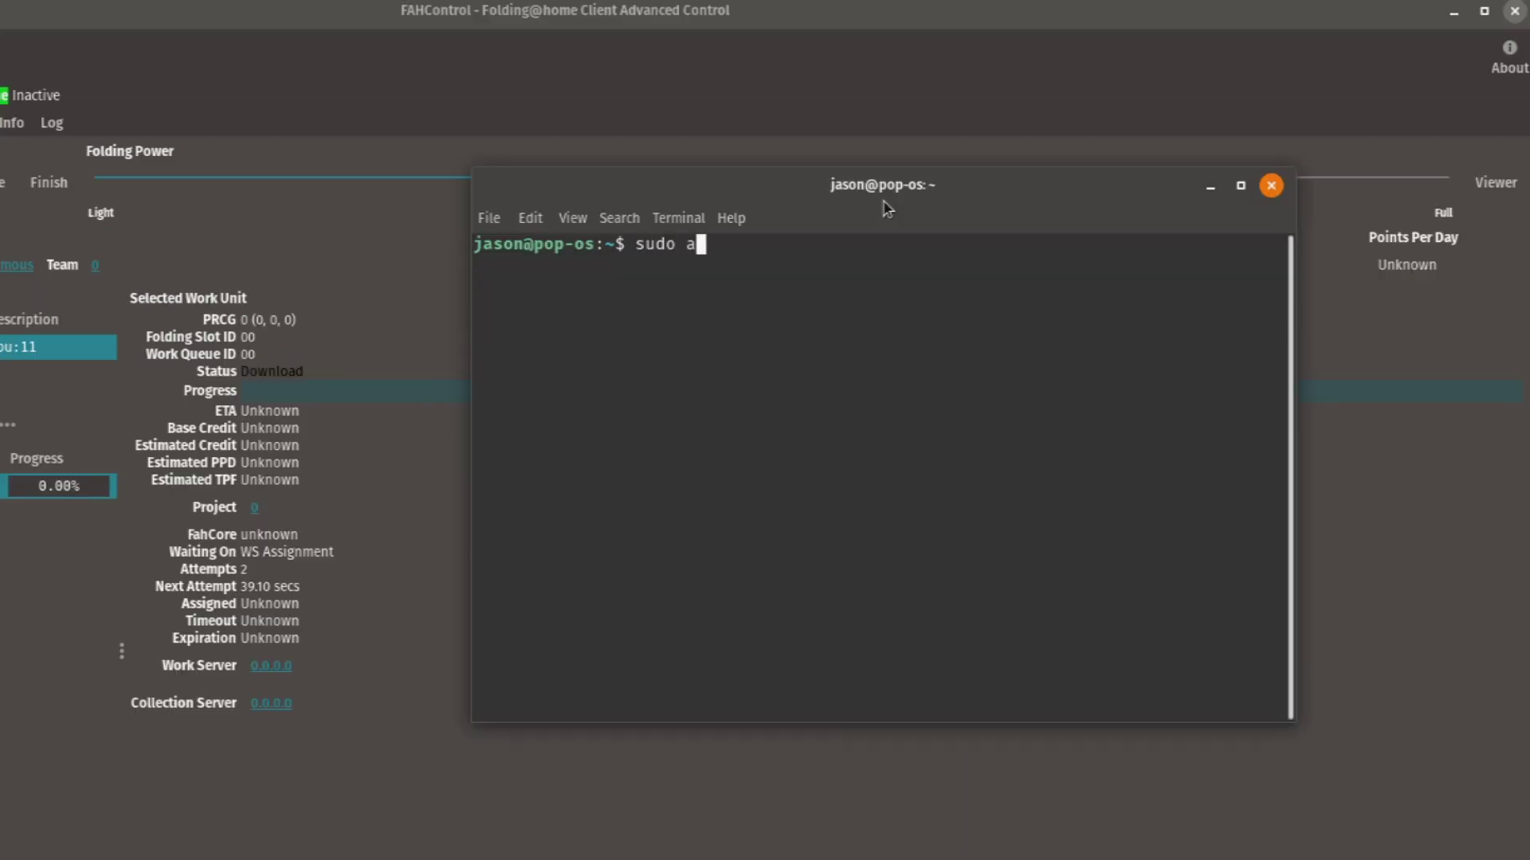
{"action": "type", "text": "pt search cuda"}
{"action": "key", "text": "Return"}
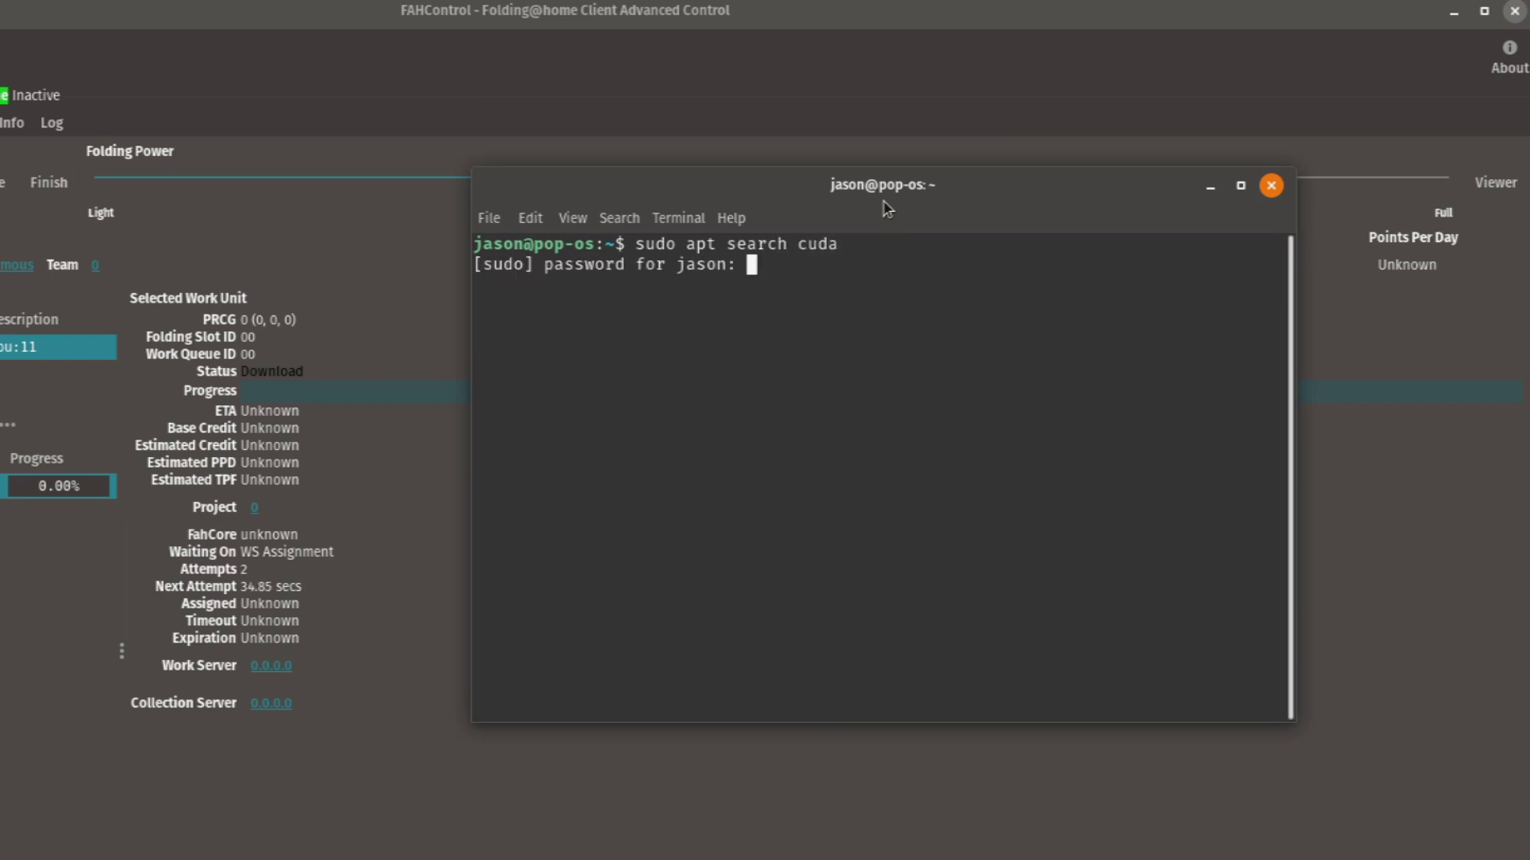
{"action": "key", "text": "Return"}
{"action": "left_click_drag", "start_coordinate": [687, 327], "coordinate": [473, 324]}
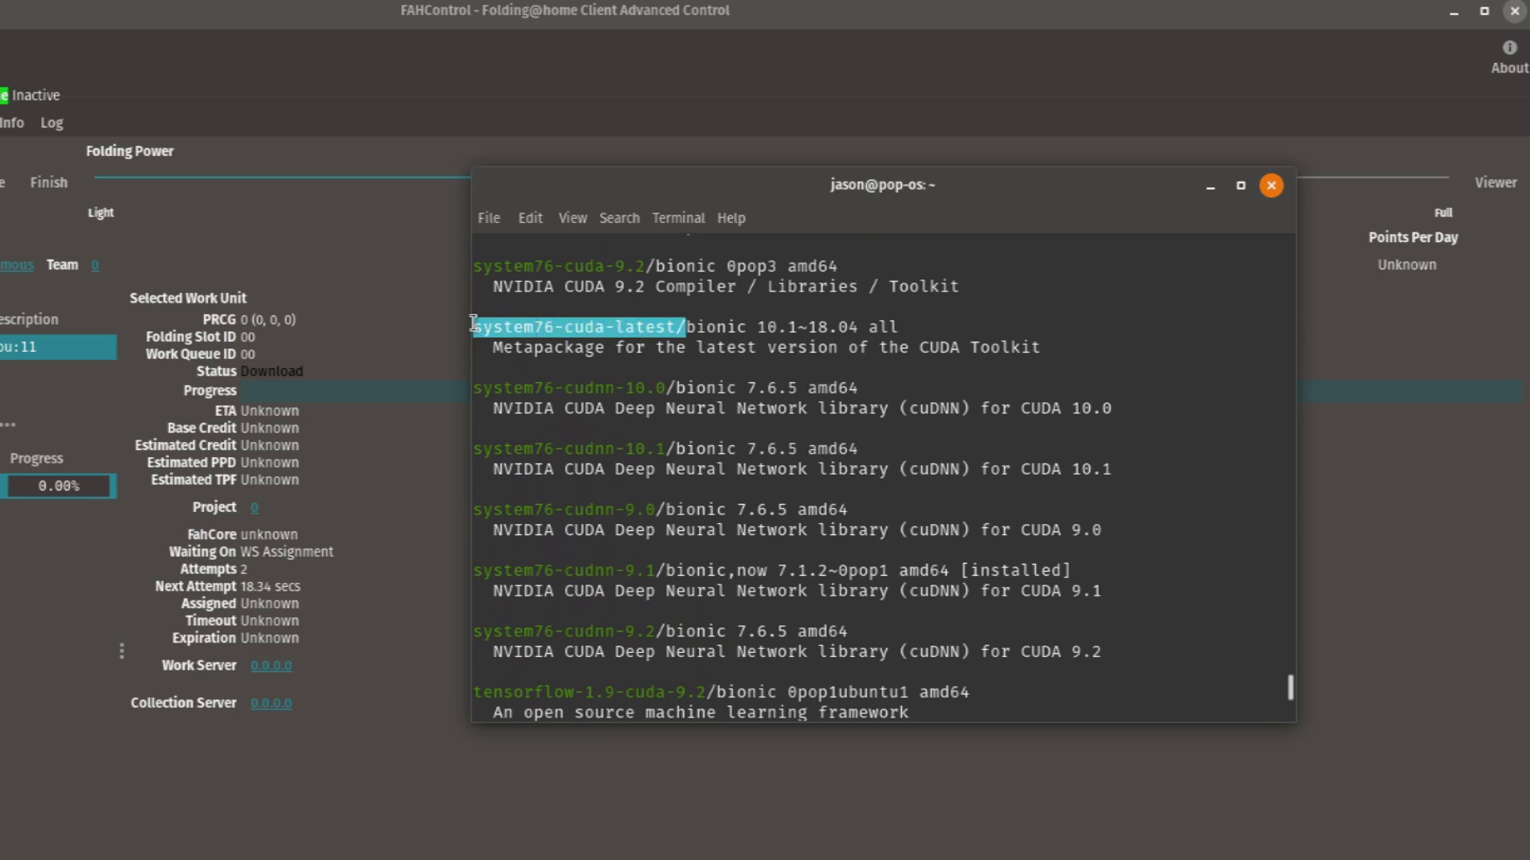
{"action": "left_click_drag", "start_coordinate": [1062, 348], "coordinate": [475, 326]}
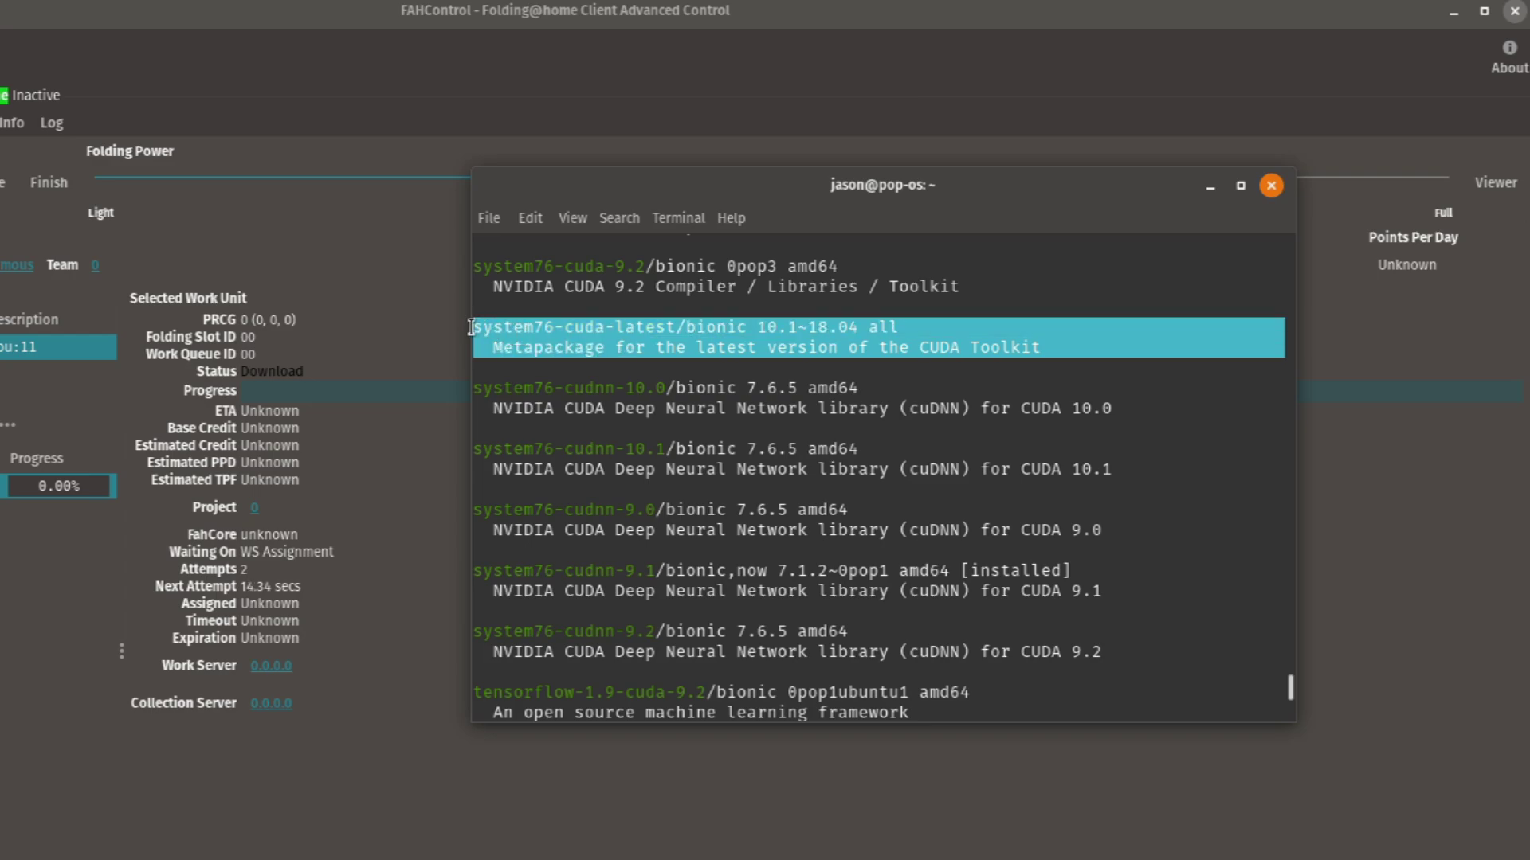
Clear the terminal and run 'sudo apt install system76-cuda-latest'.
{"action": "key", "text": "ctrl+l"}
{"action": "type", "text": "sudo "}
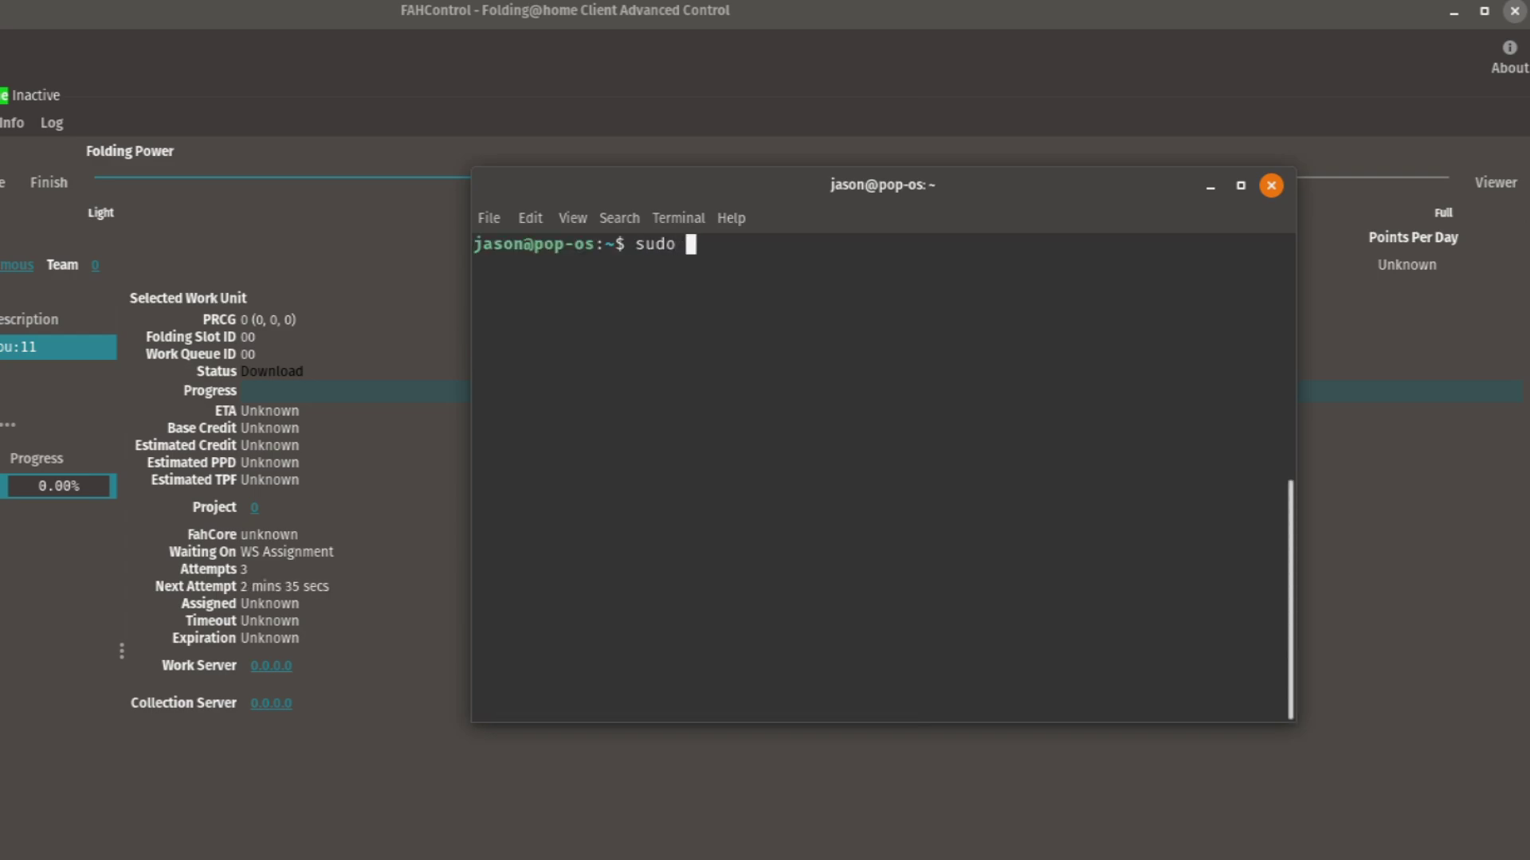
{"action": "type", "text": "apt install system"}
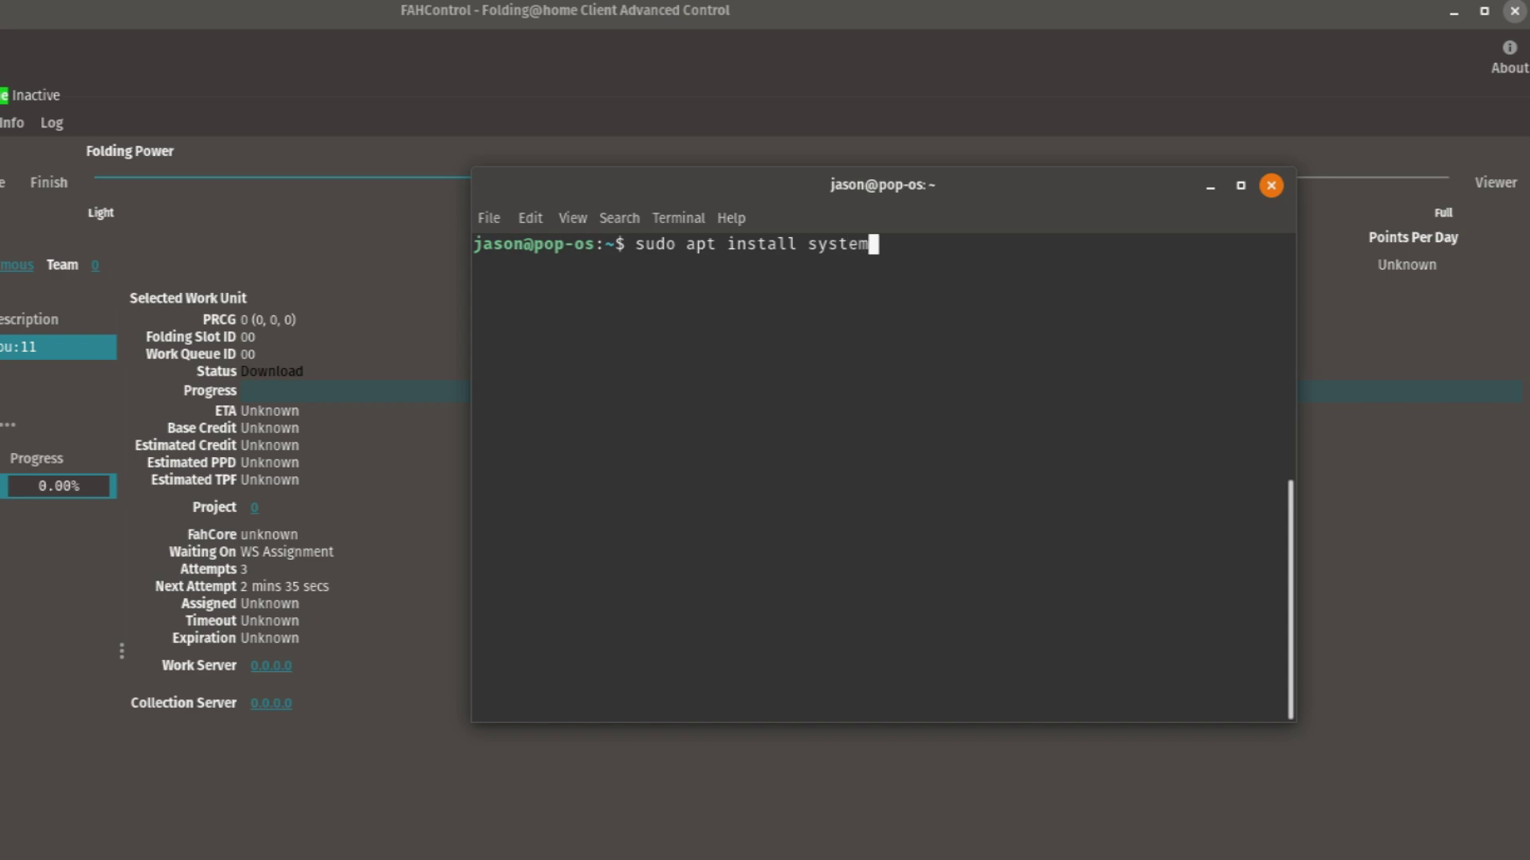
{"action": "type", "text": "76-cuda-latest"}
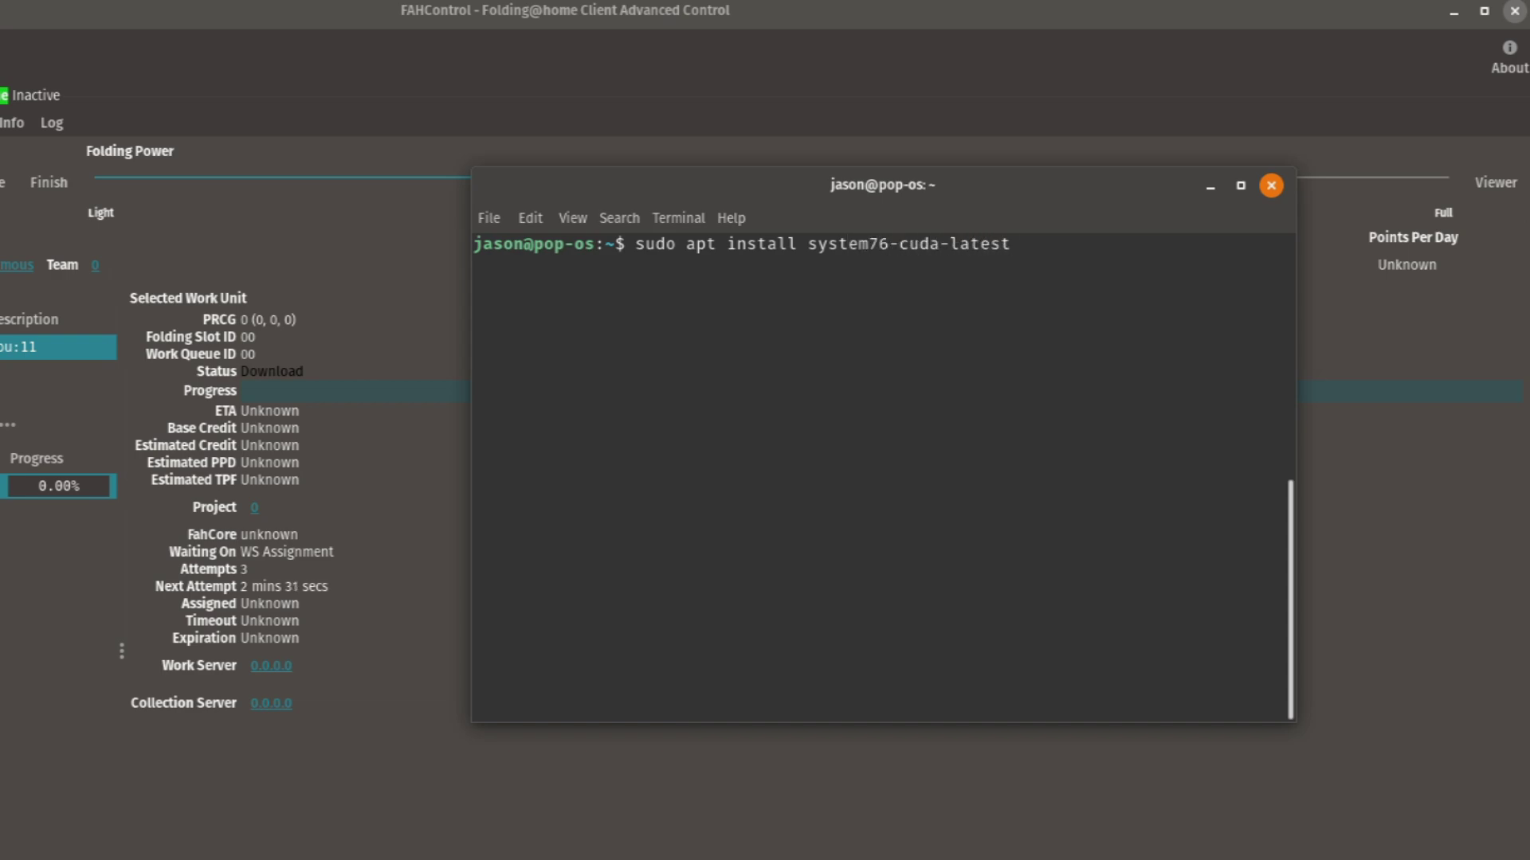
{"action": "key", "text": "Return"}
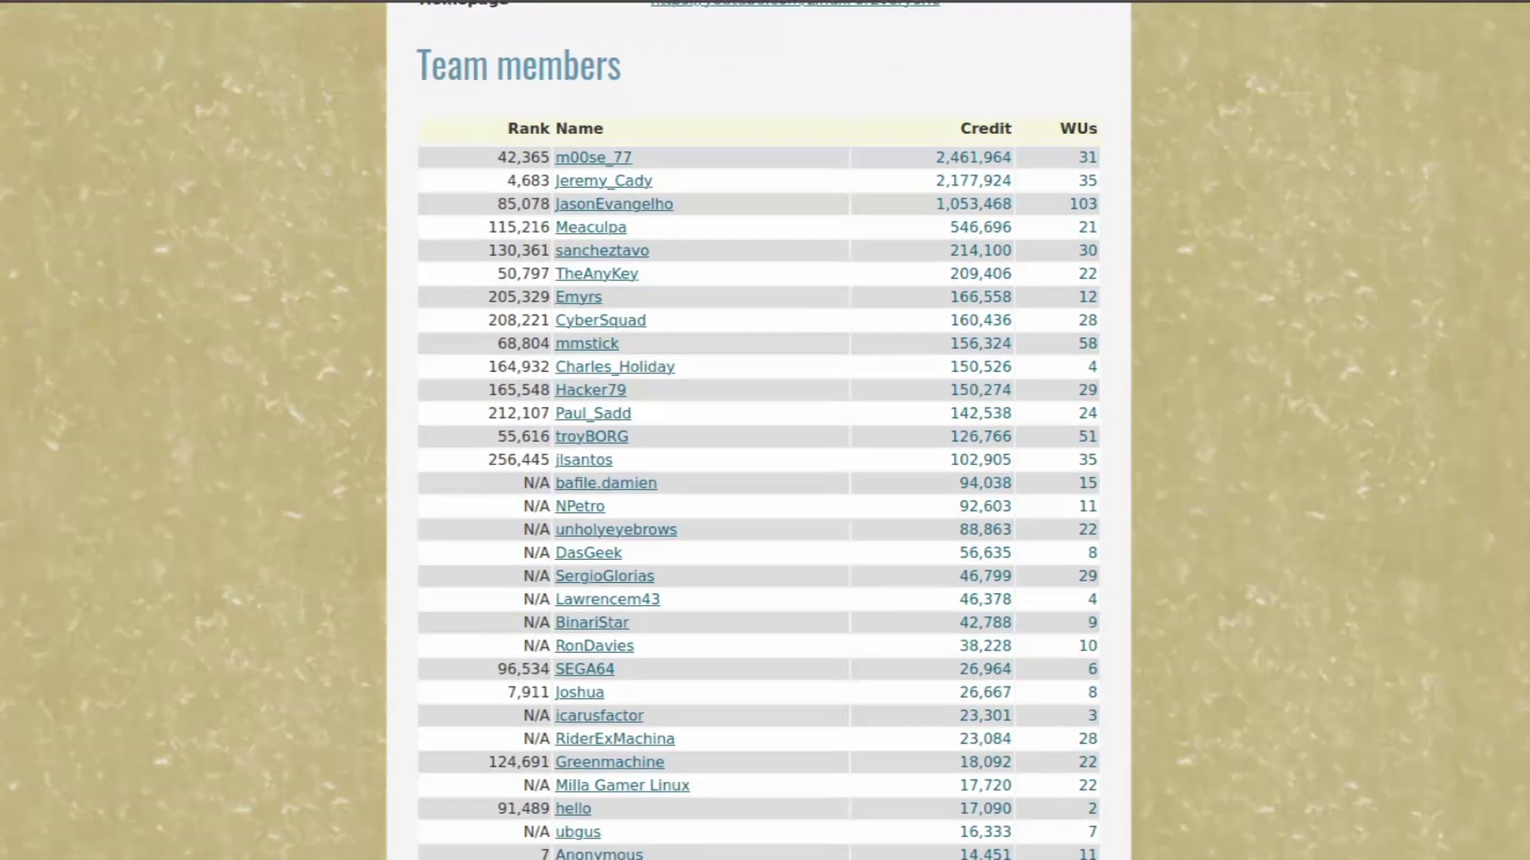
Scroll through the team page's Team members table of credit and completed work units.
{"action": "scroll", "coordinate": [757, 430], "scroll_direction": "down", "scroll_amount": 3}
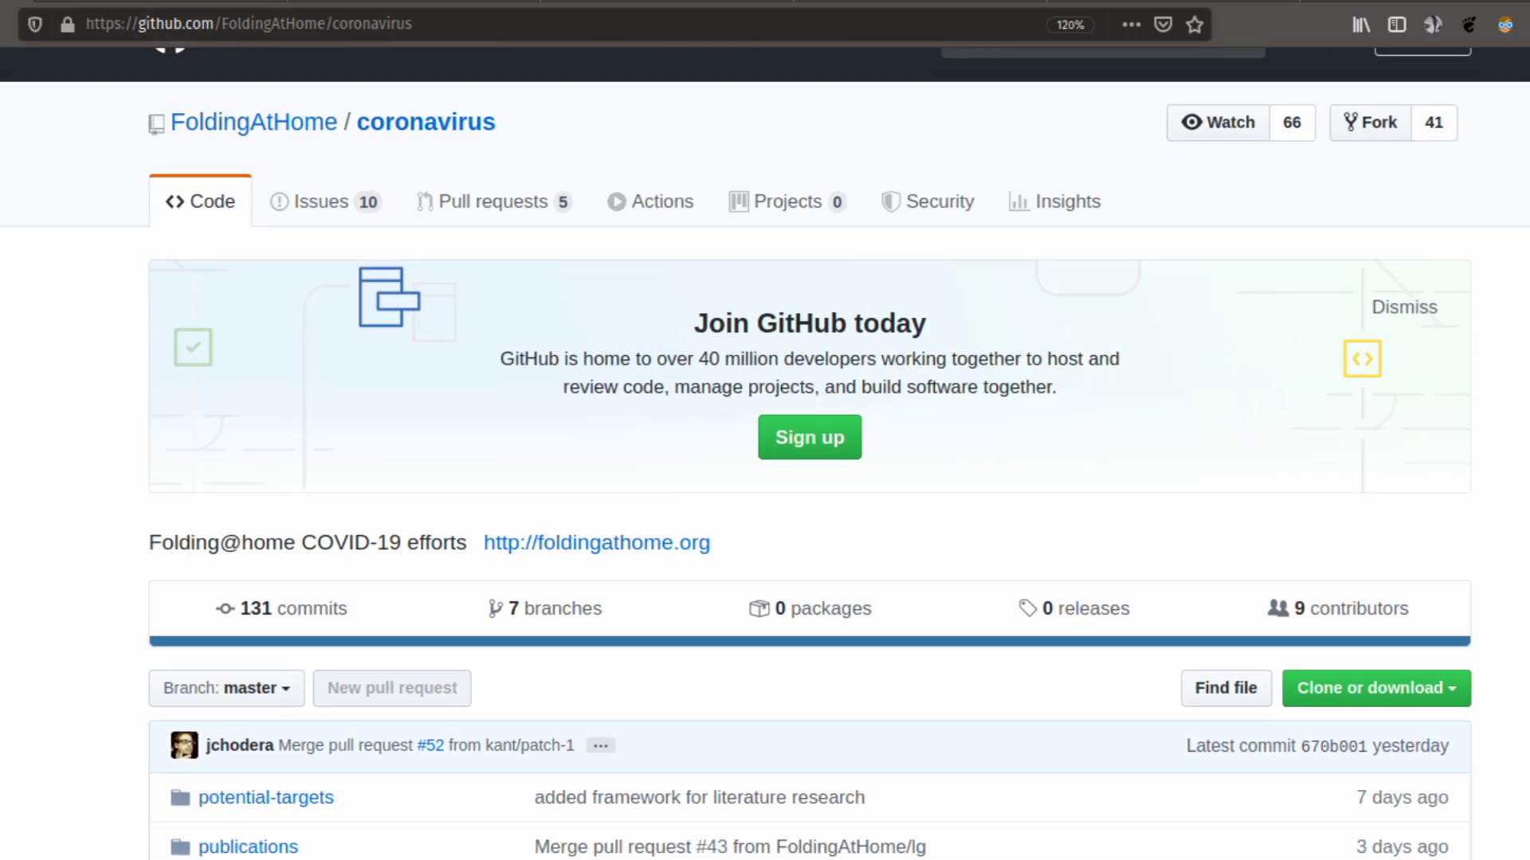
{"action": "scroll", "coordinate": [765, 478], "scroll_direction": "down", "scroll_amount": 5}
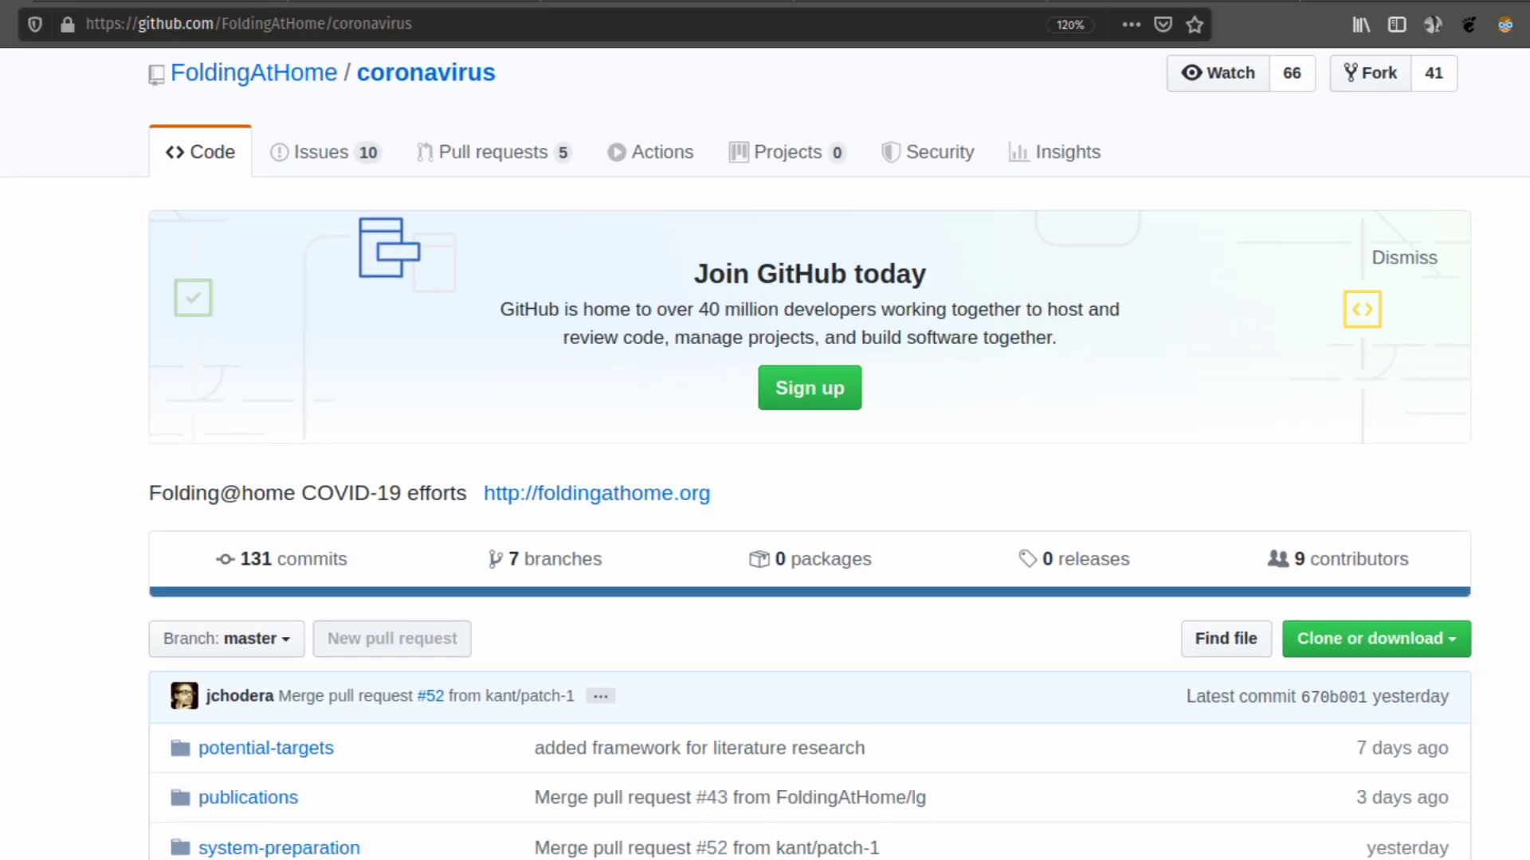
Scroll the FoldingAtHome/coronavirus README past the contributing notes down to the MIT and Creative Commons License section.
{"action": "scroll", "coordinate": [765, 478], "scroll_direction": "down", "scroll_amount": 2}
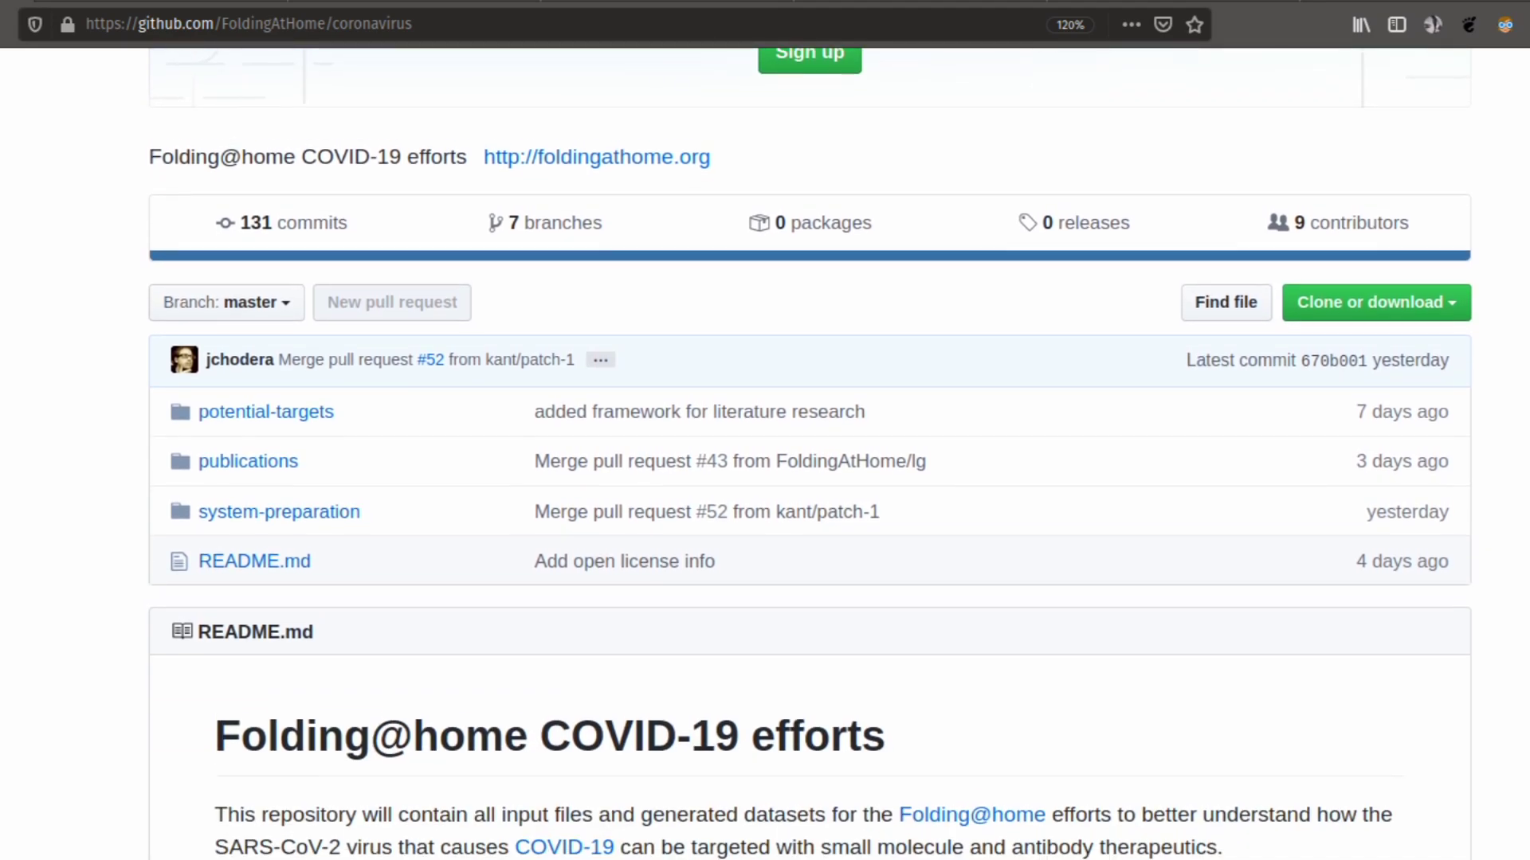
{"action": "scroll", "coordinate": [765, 478], "scroll_direction": "down", "scroll_amount": 2}
{"action": "scroll", "coordinate": [765, 478], "scroll_direction": "down", "scroll_amount": 5}
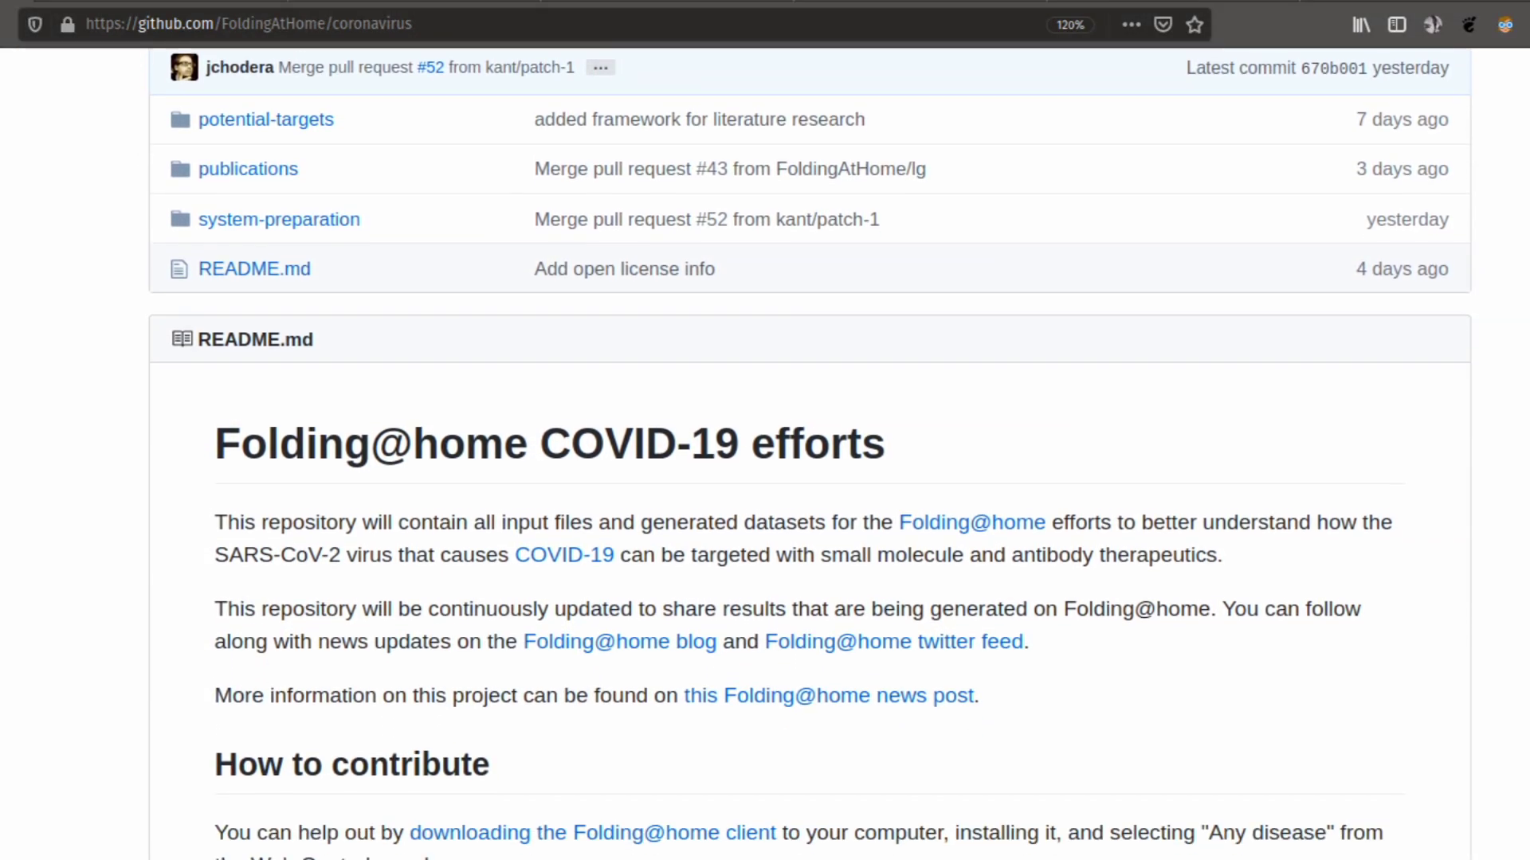
{"action": "scroll", "coordinate": [765, 478], "scroll_direction": "down", "scroll_amount": 2}
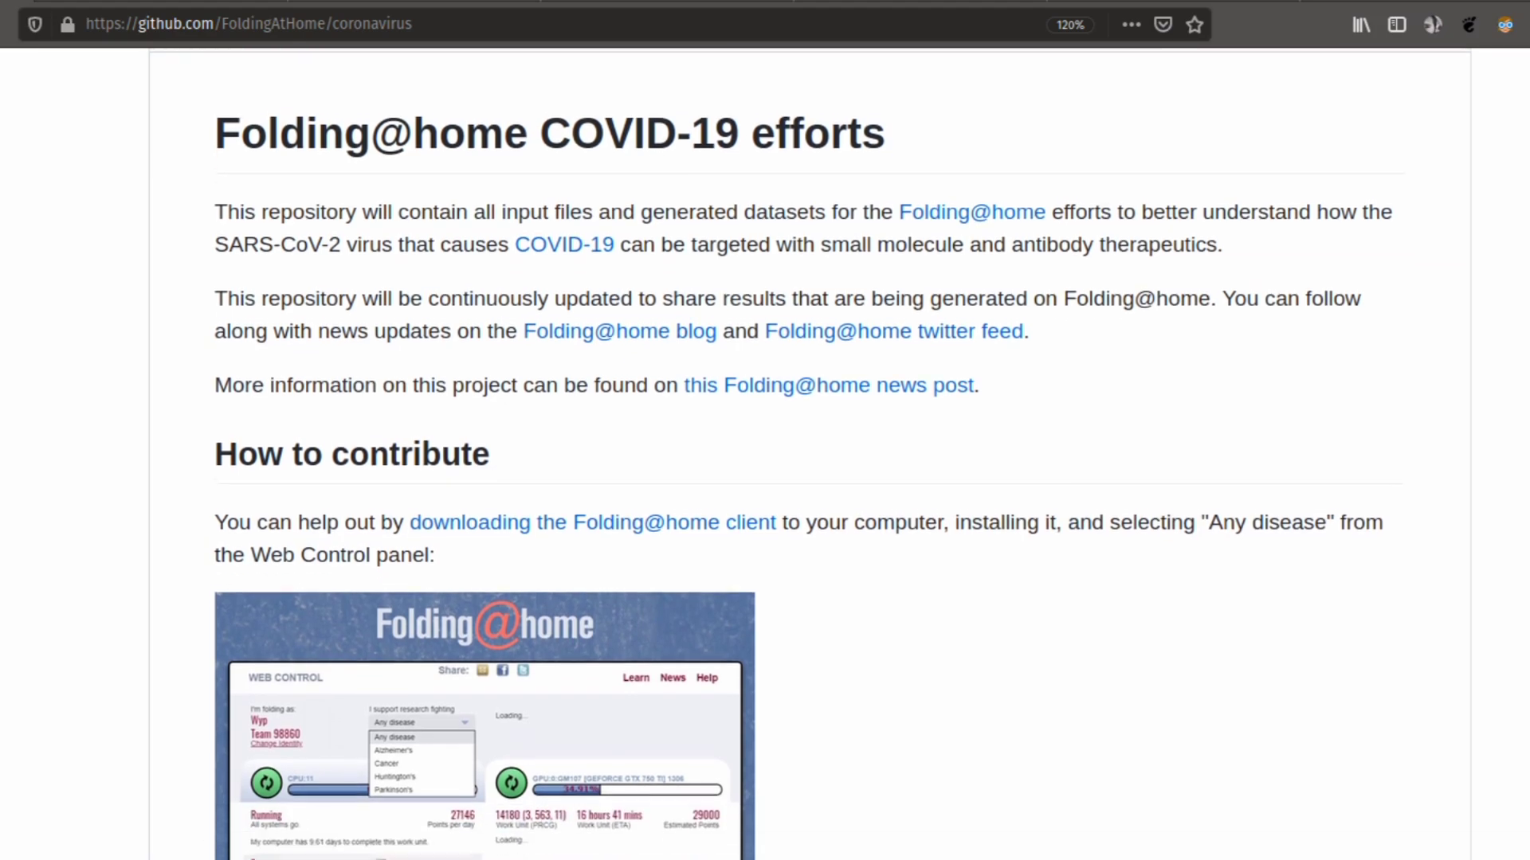
{"action": "scroll", "coordinate": [765, 478], "scroll_direction": "down", "scroll_amount": 6}
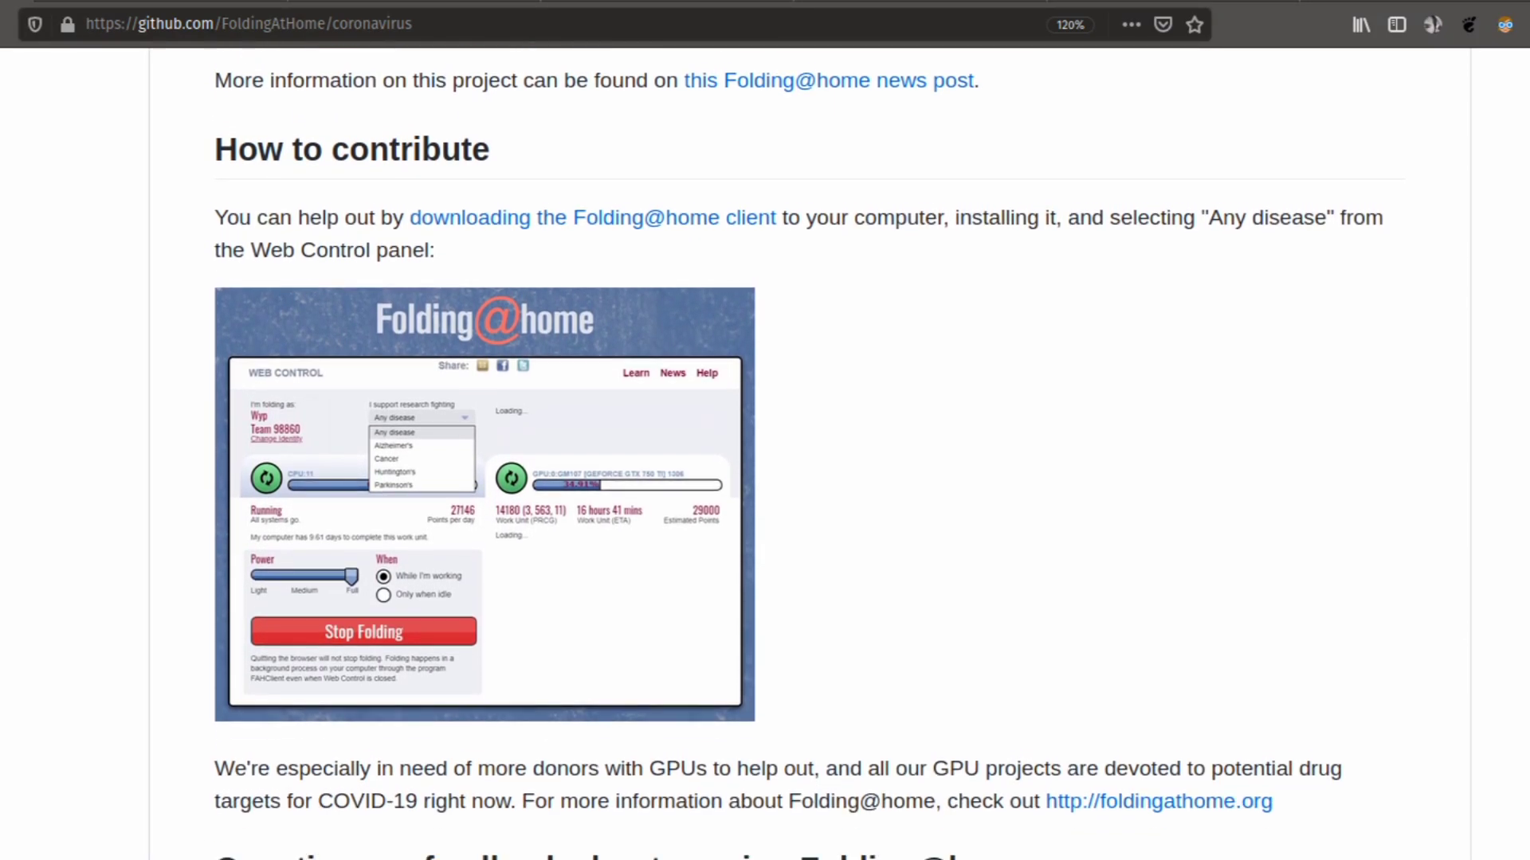
{"action": "scroll", "coordinate": [765, 478], "scroll_direction": "down", "scroll_amount": 7}
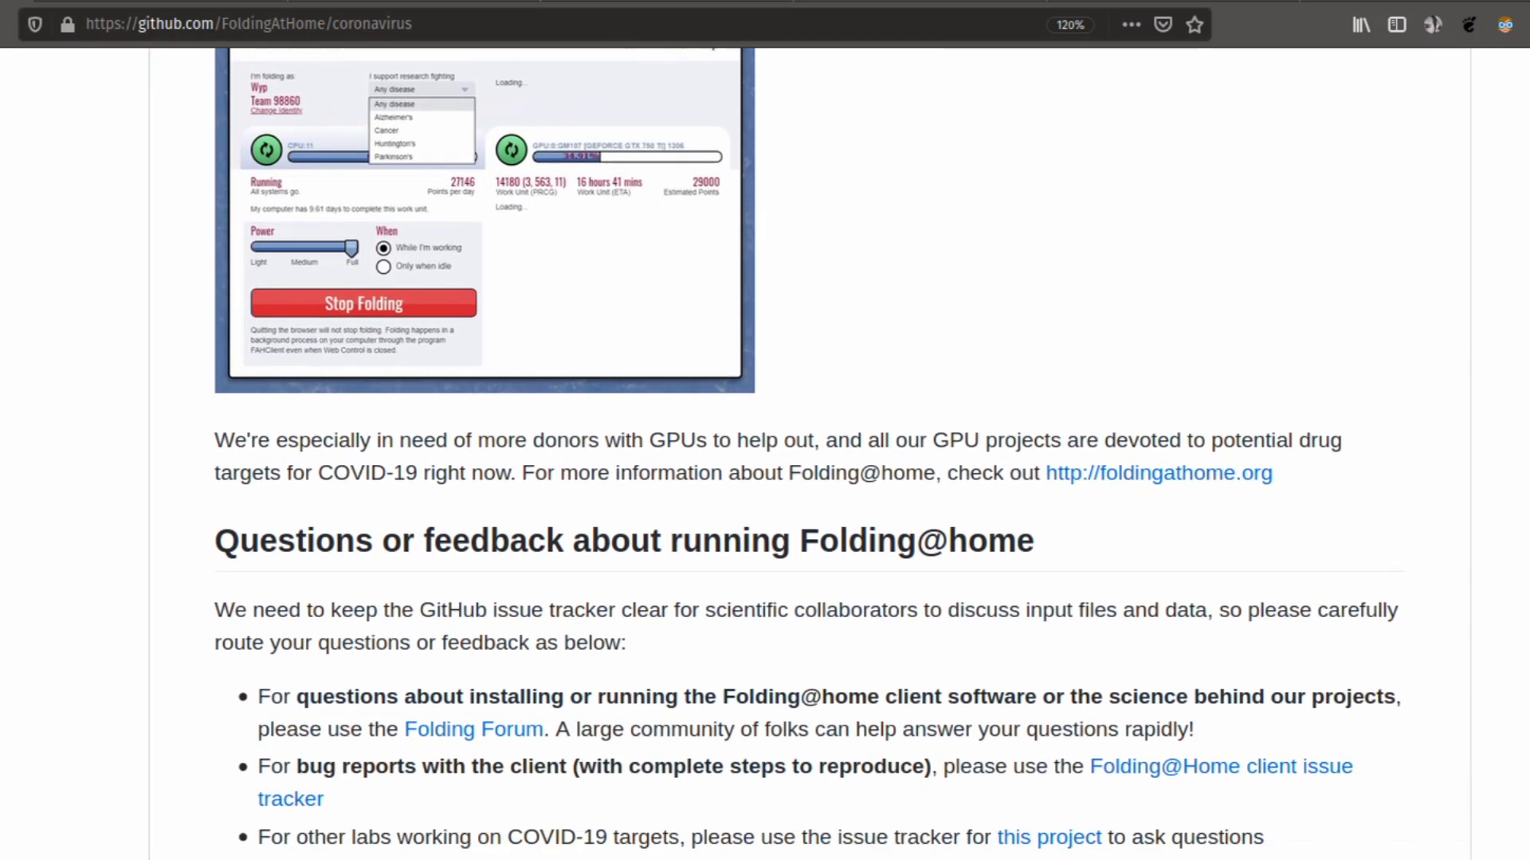
{"action": "scroll", "coordinate": [765, 478], "scroll_direction": "down", "scroll_amount": 7}
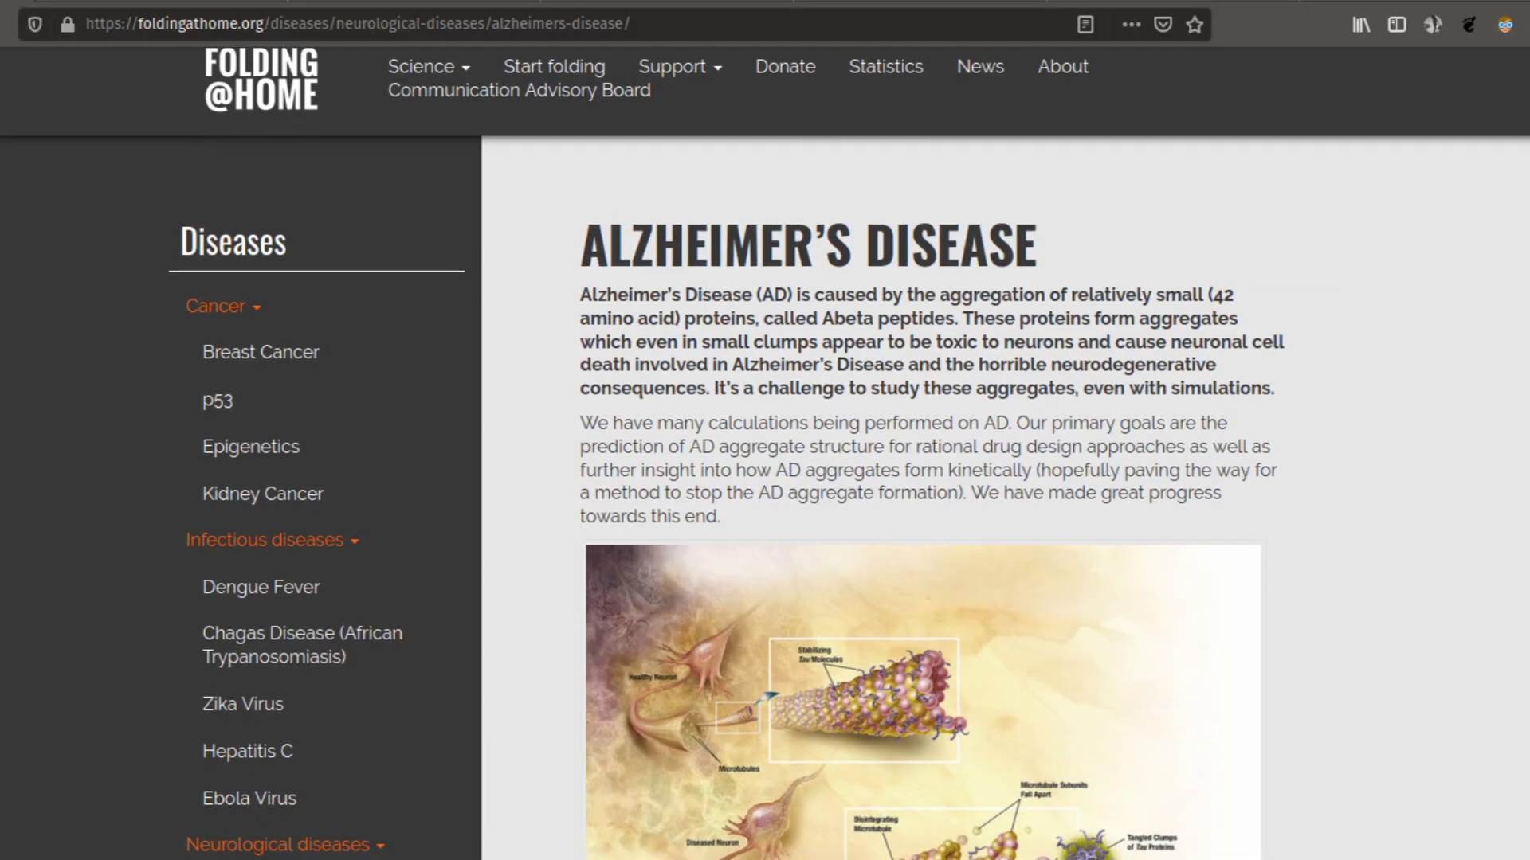
Scroll down the Alzheimer's Disease page to its 2009–2013 timeline of AD drug-lead updates.
{"action": "scroll", "coordinate": [765, 478], "scroll_direction": "down", "scroll_amount": 2}
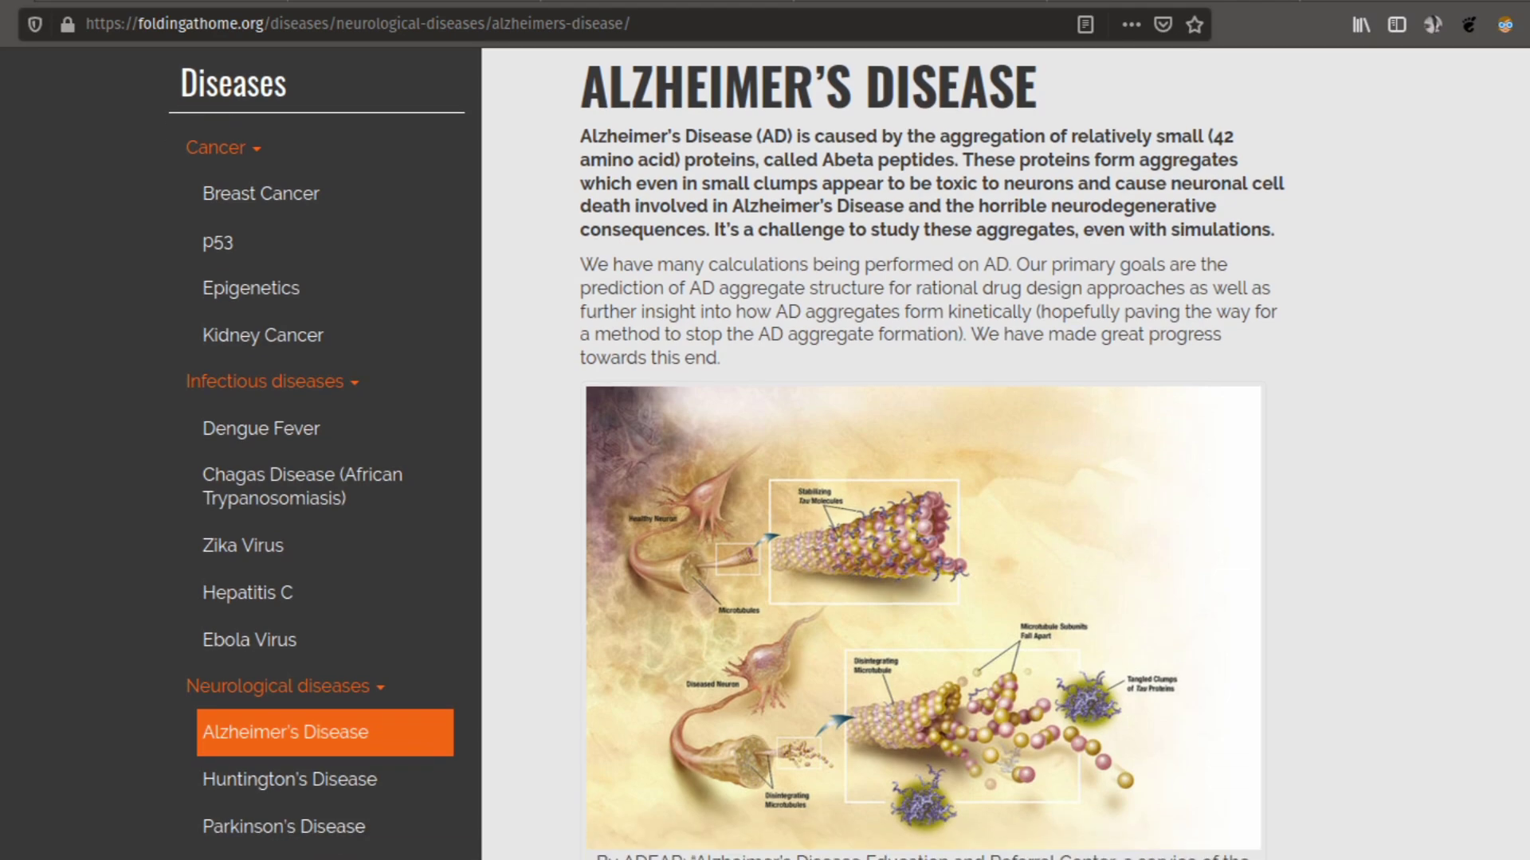
{"action": "scroll", "coordinate": [765, 478], "scroll_direction": "down", "scroll_amount": 4}
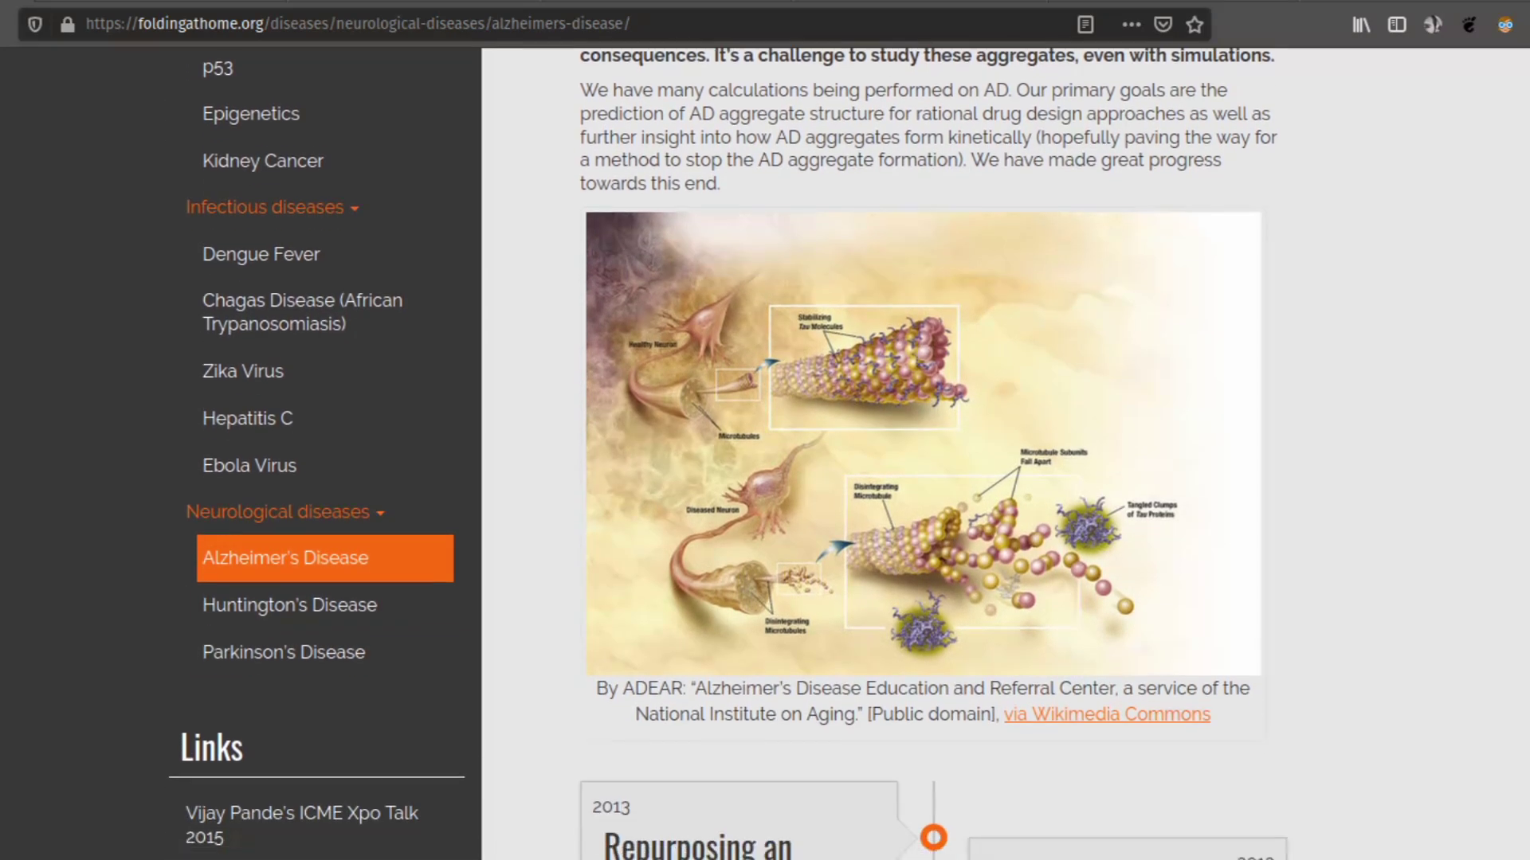
{"action": "scroll", "coordinate": [765, 478], "scroll_direction": "down", "scroll_amount": 6}
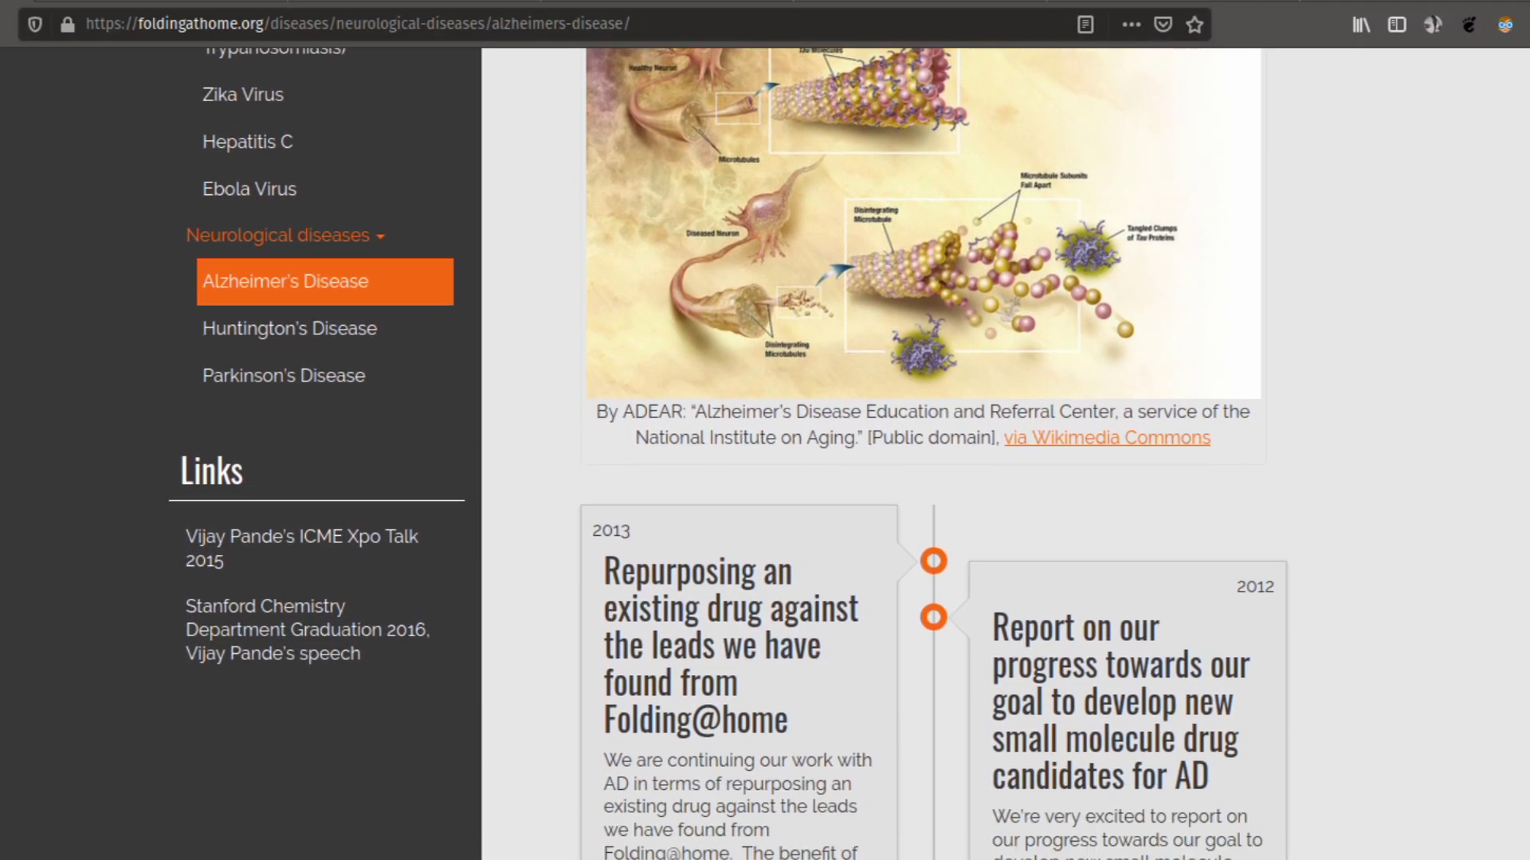
{"action": "scroll", "coordinate": [765, 478], "scroll_direction": "down", "scroll_amount": 6}
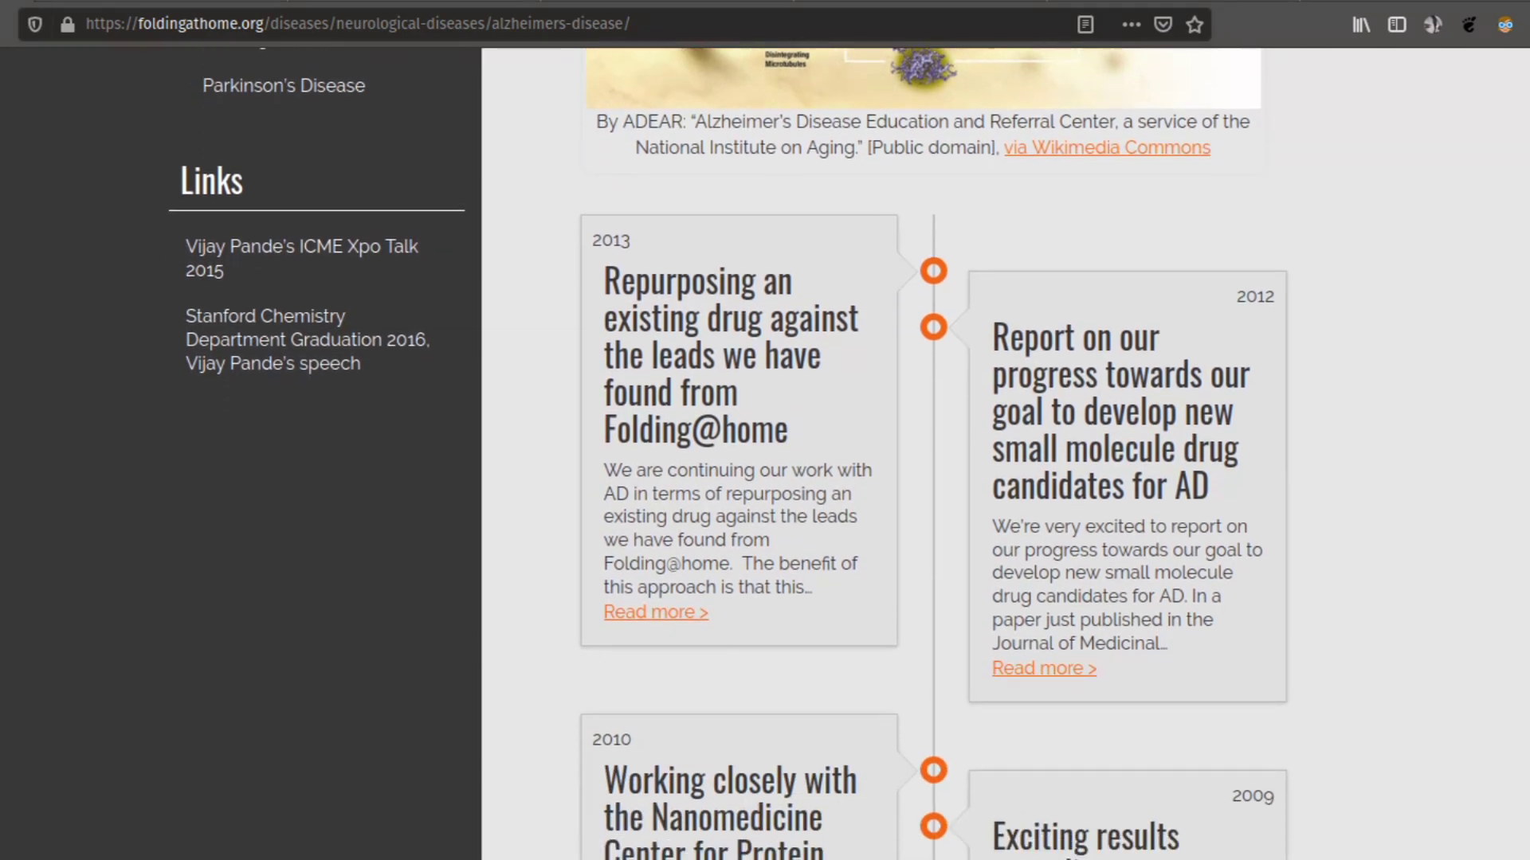
{"action": "scroll", "coordinate": [765, 478], "scroll_direction": "down", "scroll_amount": 5}
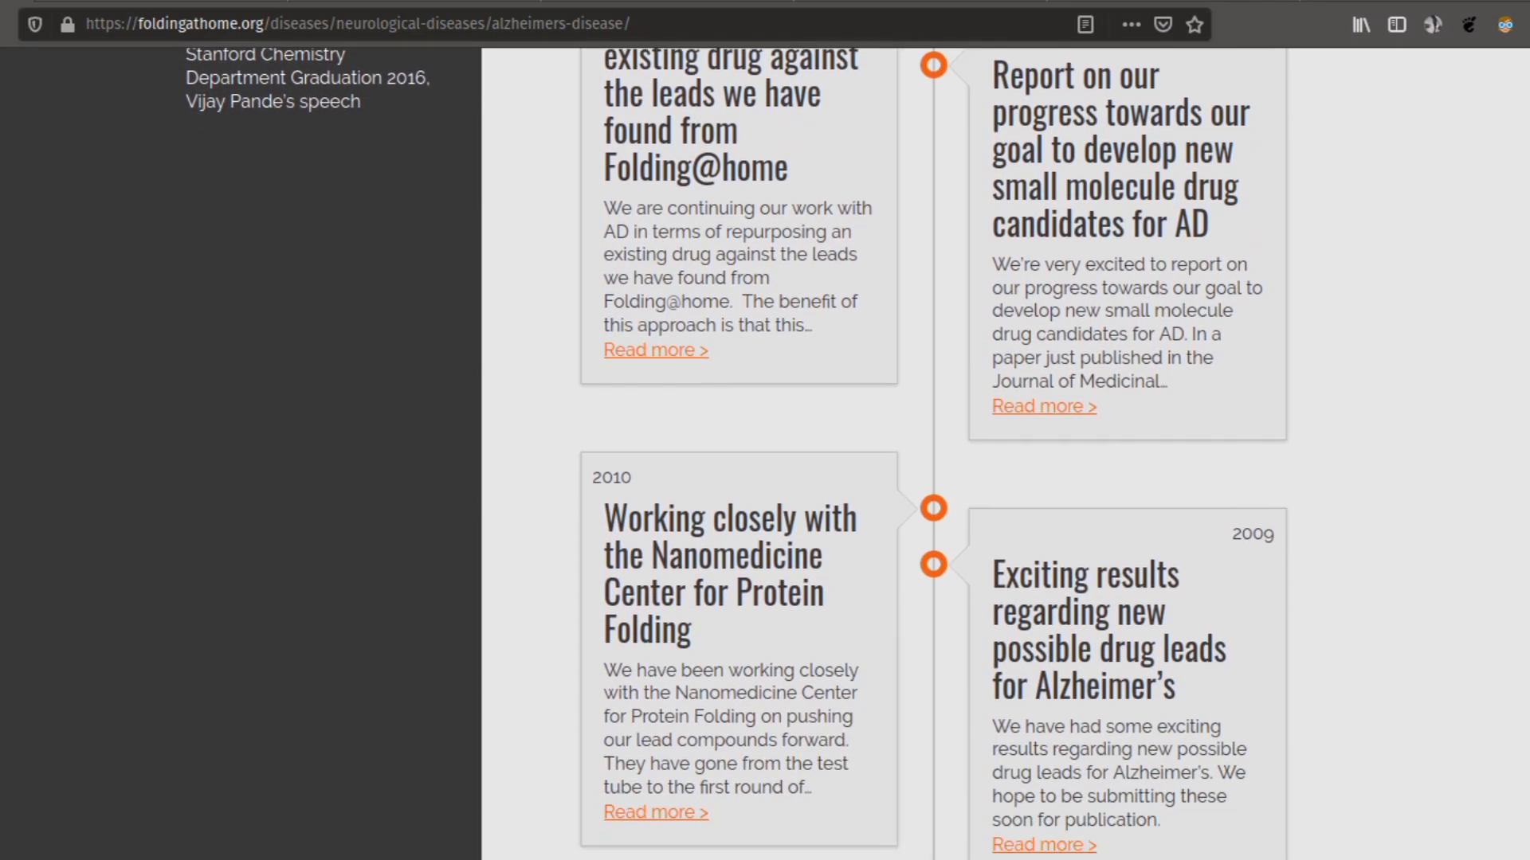